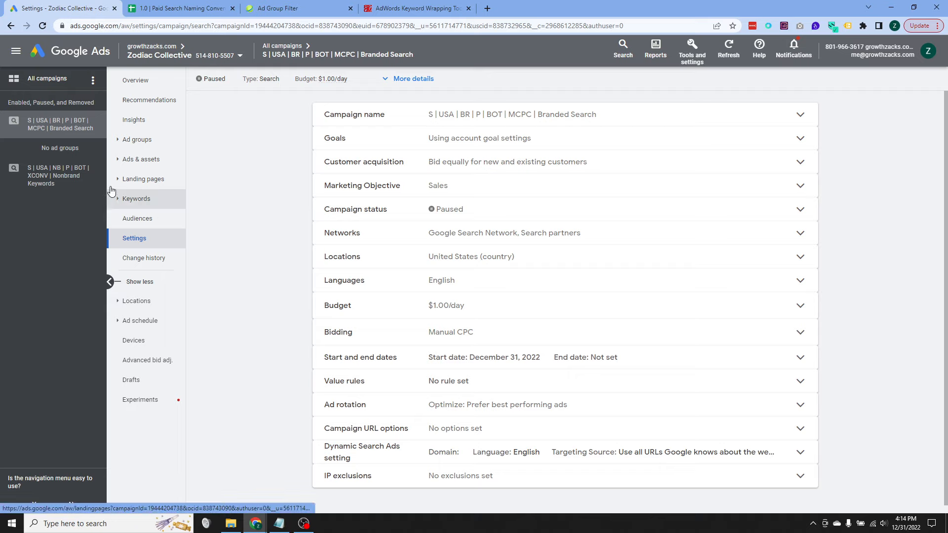
Start creating a new ad group in the "S | USA | BR | P | BOT | MCPC | Branded Search" campaign
left_click(67, 135)
left_click(138, 140)
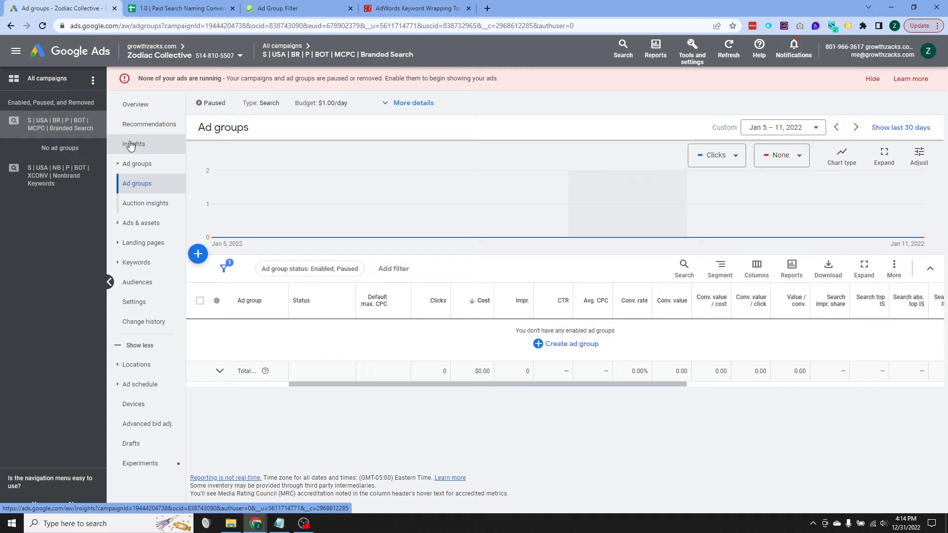
left_click(572, 348)
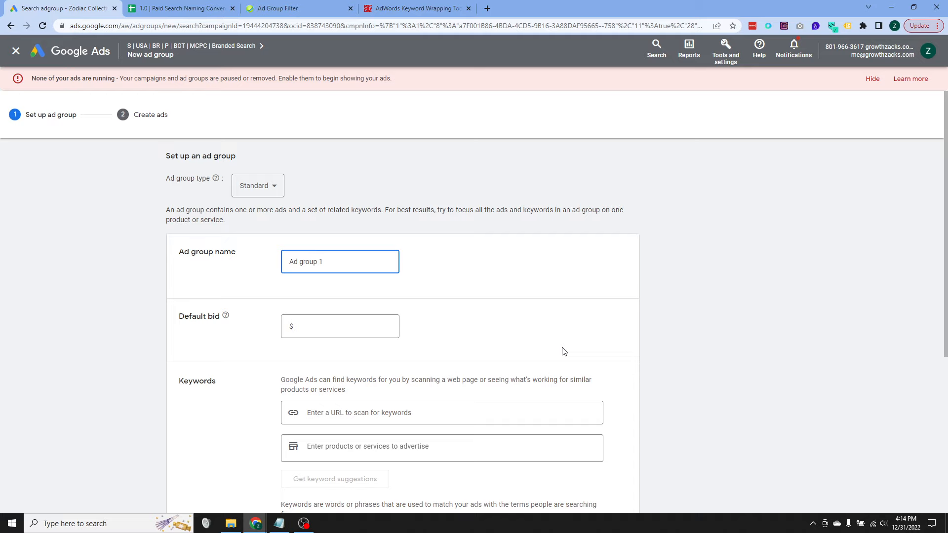
Name the ad group "Lv1 | Zodiac Collective"
left_click_drag(333, 265, 264, 269)
type("Lv1 | Zodiac Collective")
left_click_drag(302, 262, 284, 265)
left_click(452, 298)
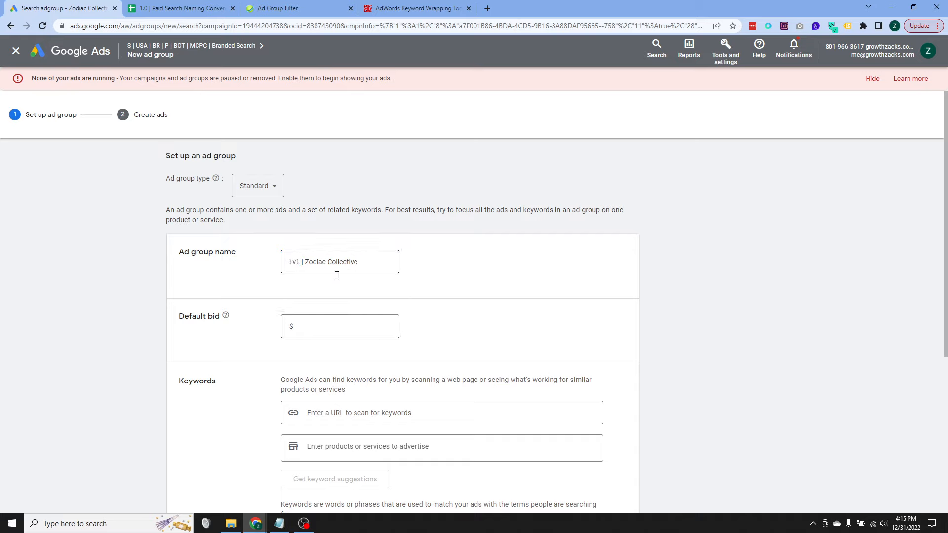
left_click(360, 290)
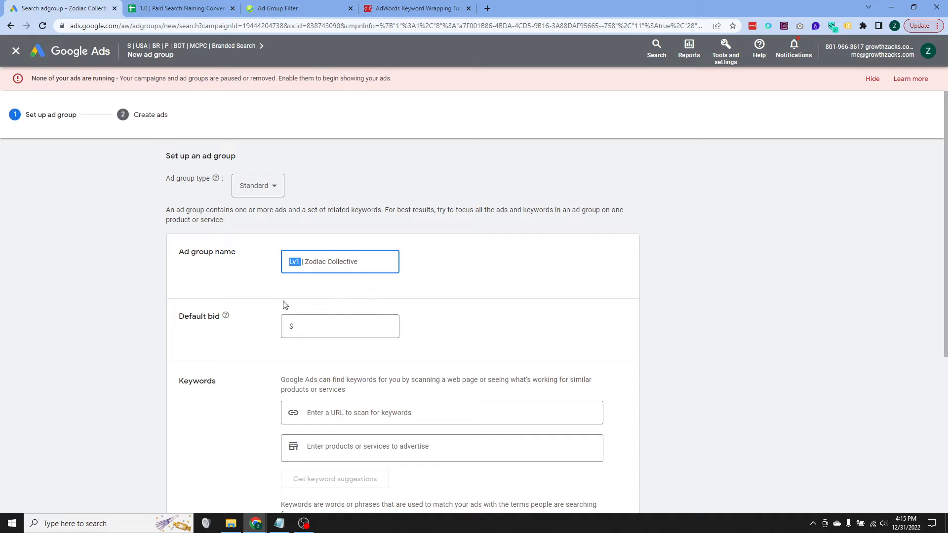
left_click(320, 289)
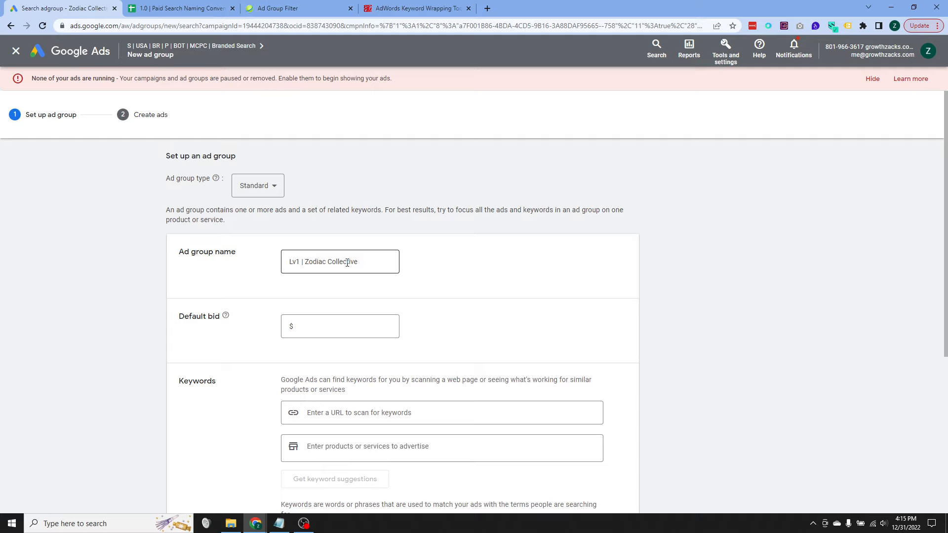
Set the ad group's default bid to $1.00
left_click(314, 326)
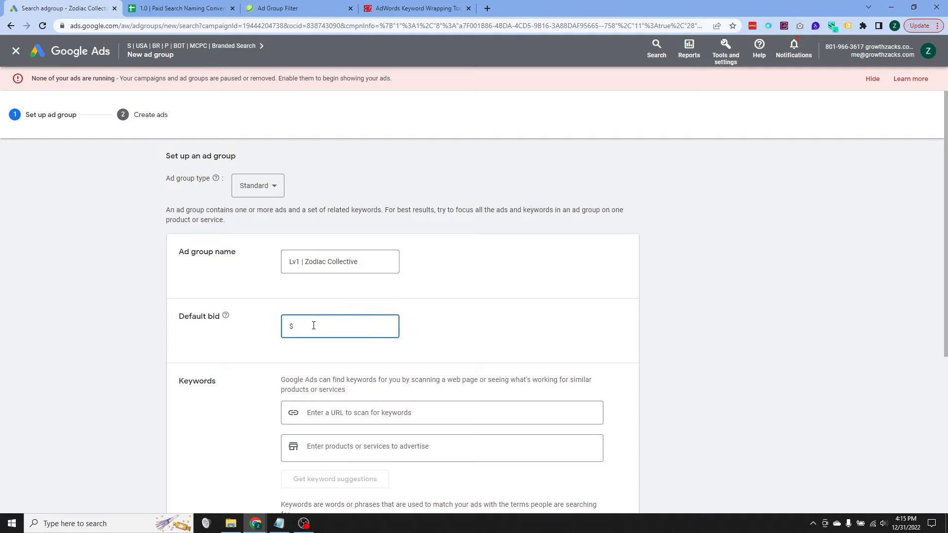
type("1.00")
left_click(404, 294)
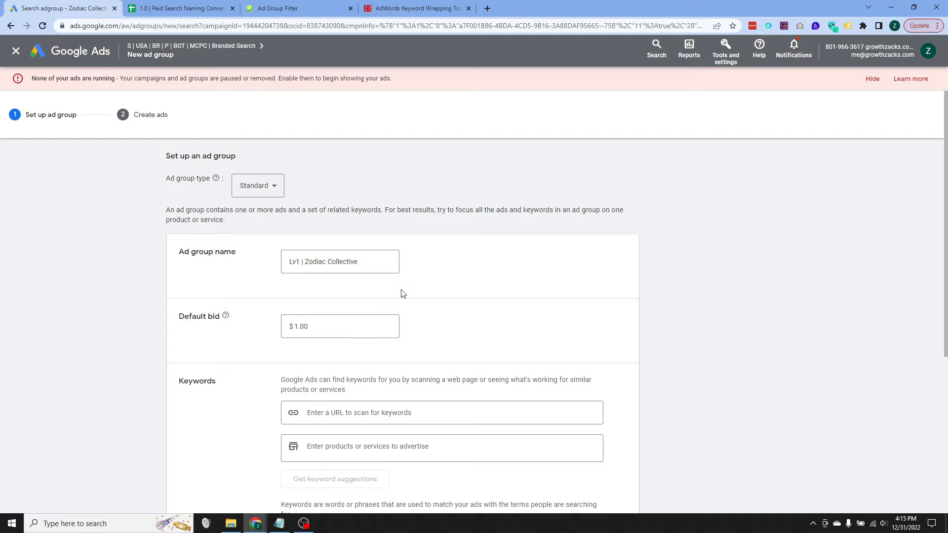
scroll(403, 294, "down", 3)
scroll(400, 233, "up", 2)
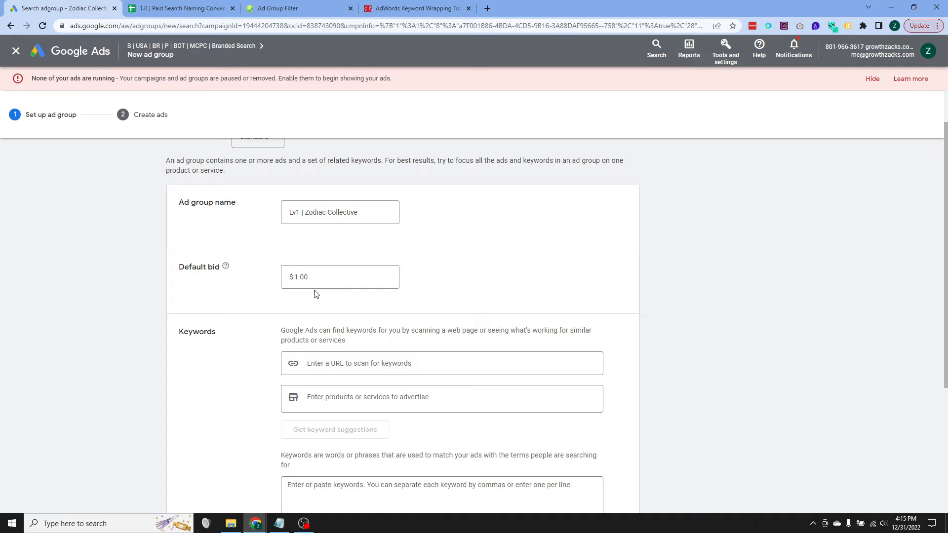
double_click(307, 278)
left_click(539, 270)
Review the Keywords section, including the keyword suggestion fields and the match type notation
scroll(471, 269, "down", 1)
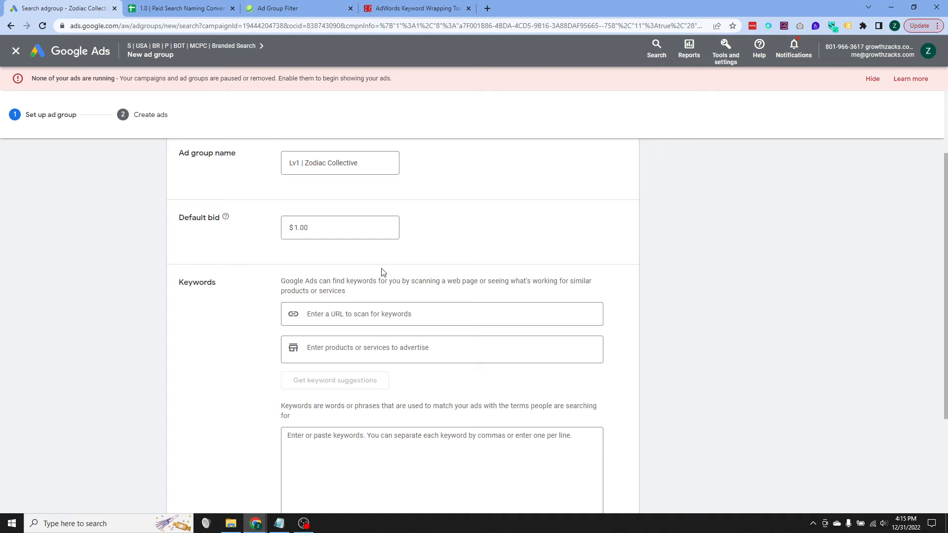
scroll(377, 268, "down", 1)
left_click(369, 267)
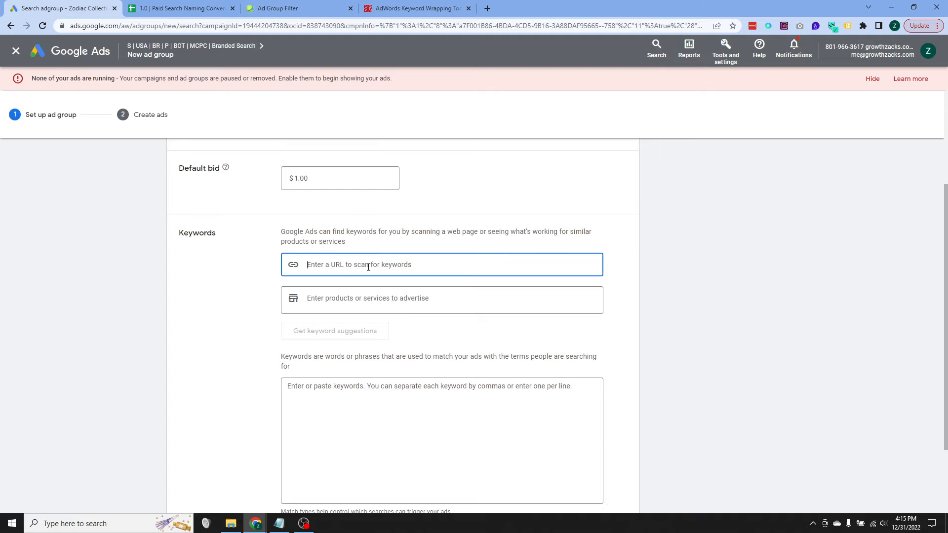
scroll(345, 271, "down", 1)
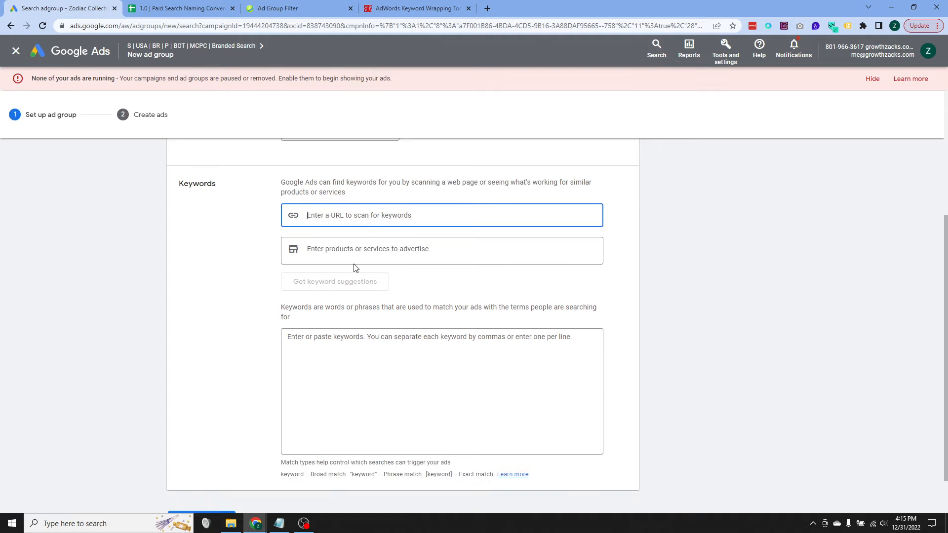
scroll(315, 282, "down", 1)
scroll(313, 336, "up", 2)
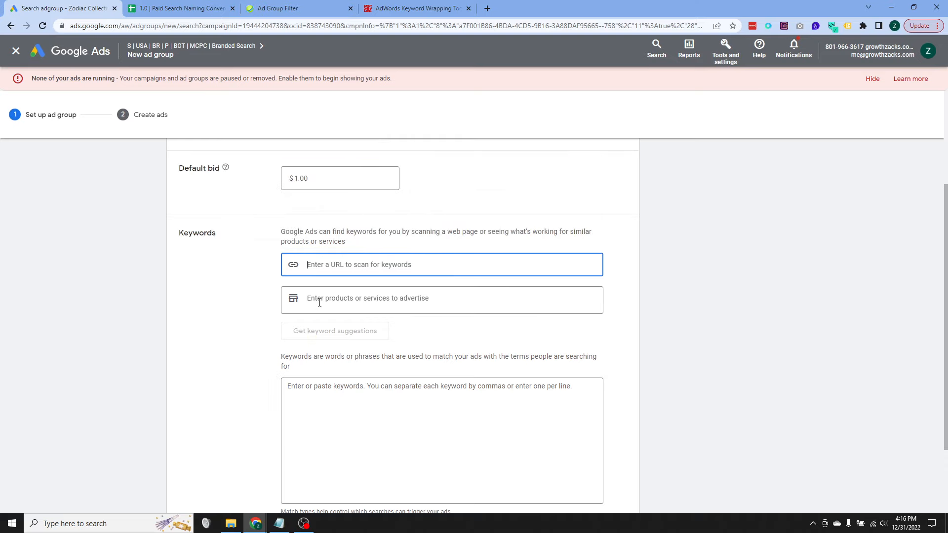
left_click(207, 291)
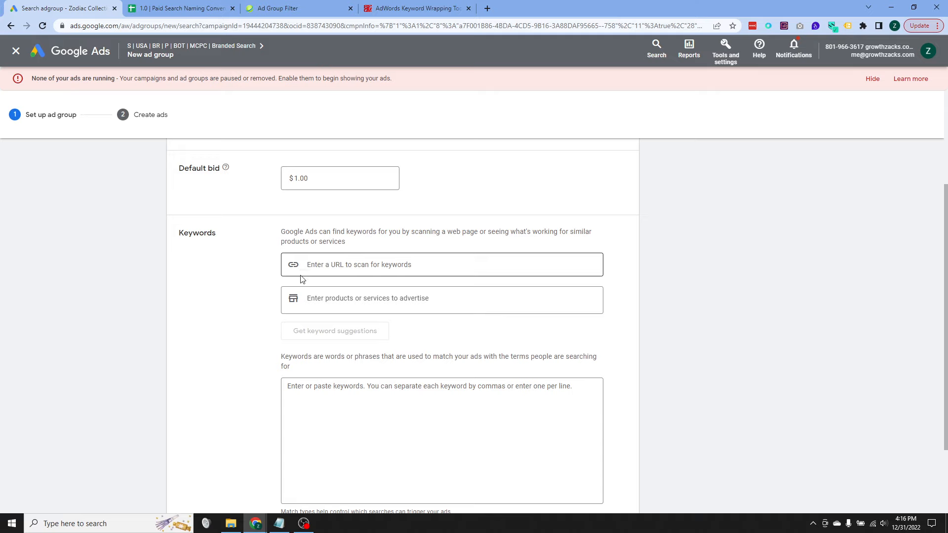
scroll(307, 296, "down", 1)
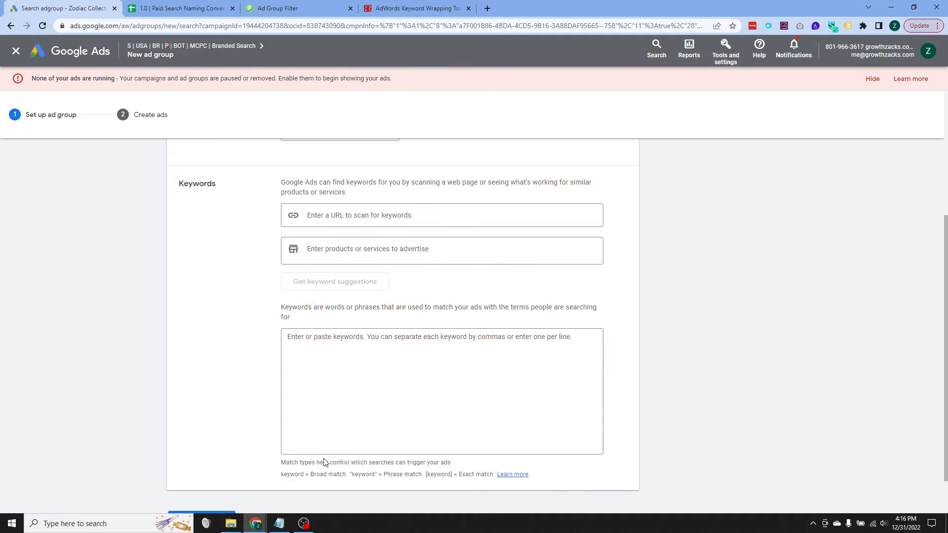
Switch to Notepad and highlight the word "bracelets" inside the bracketed exact match example
left_click(284, 525)
left_click(291, 250)
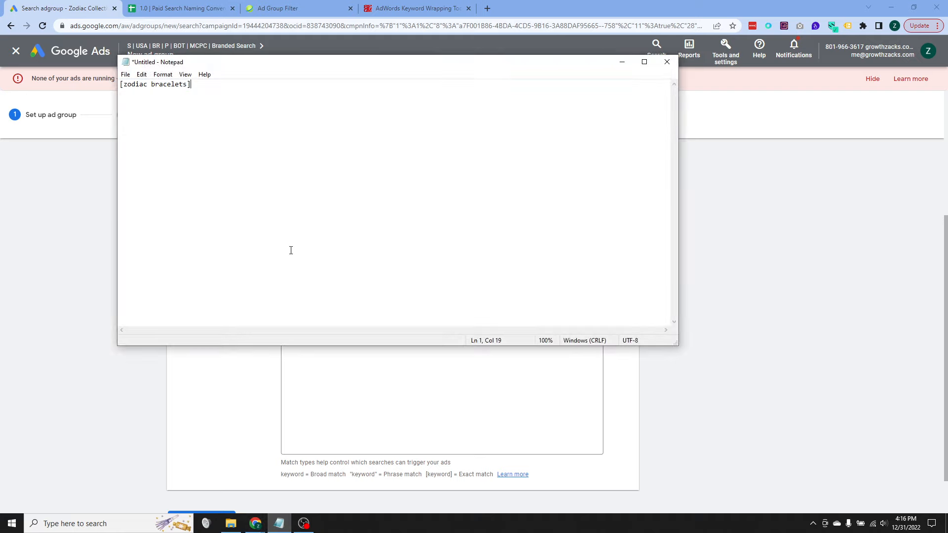
key("Left")
key("shift+Left")
key("shift+Left")
key("shift+Left")
key("shift+Left")
key("shift+Left")
key("shift+Left")
key("shift+Left")
key("shift+Left")
key("shift+Left")
Switch to the Keyword Wrapper page in the browser, reload it and clear all keyword fields
left_click(425, 12)
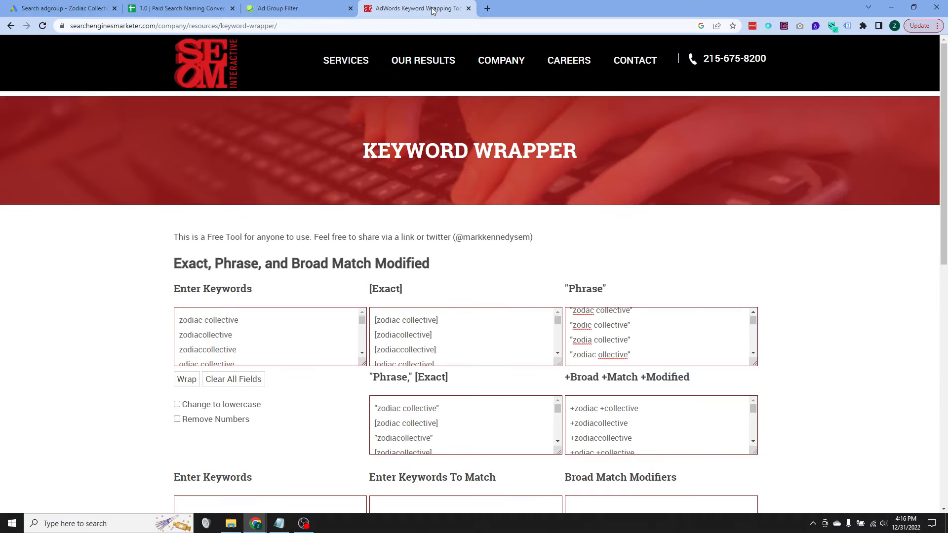
left_click(42, 26)
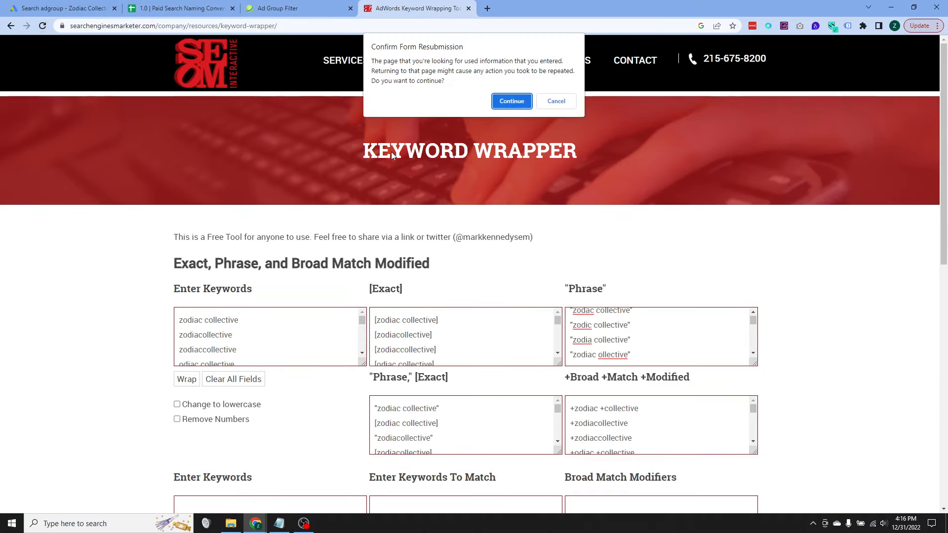
left_click(496, 102)
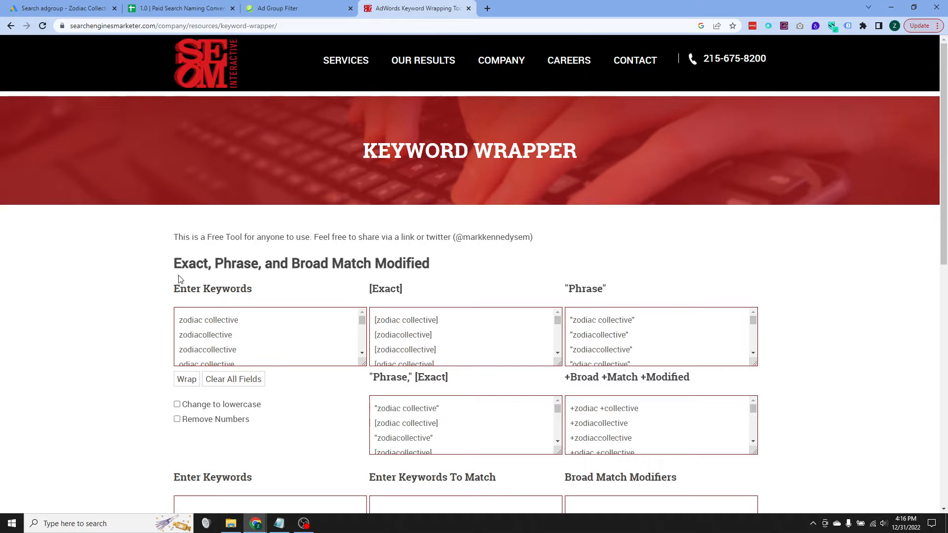
left_click(233, 379)
Enter the keywords "zodiac collective" and "zodiacollective" on separate lines and wrap them into match types
left_click(237, 341)
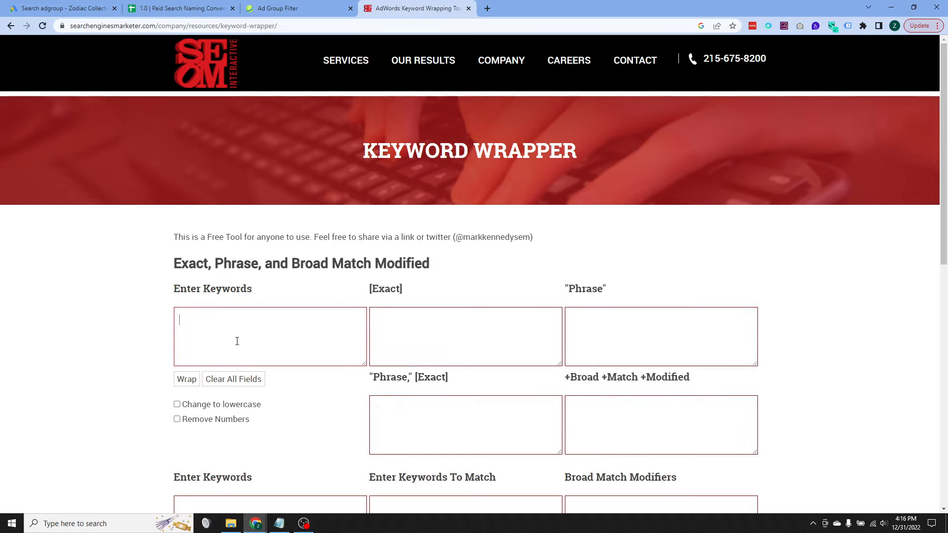
type("[]zodi")
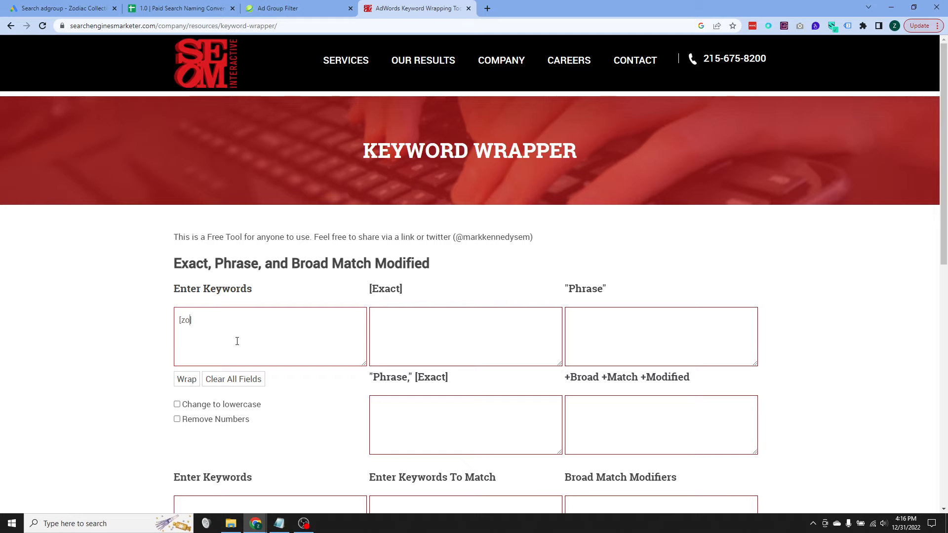
key("ctrl+a")
type("zodiac collective")
key("Return")
type("zod")
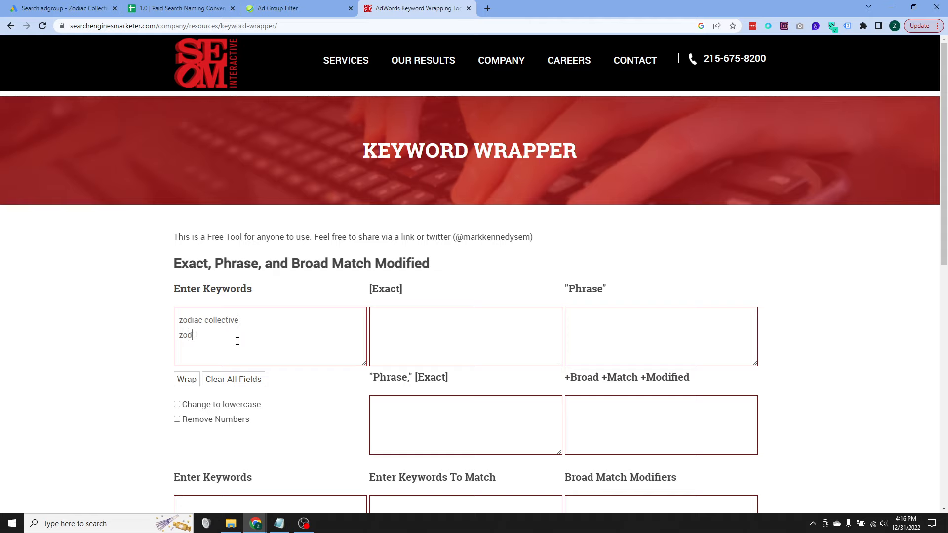
type("iacollective")
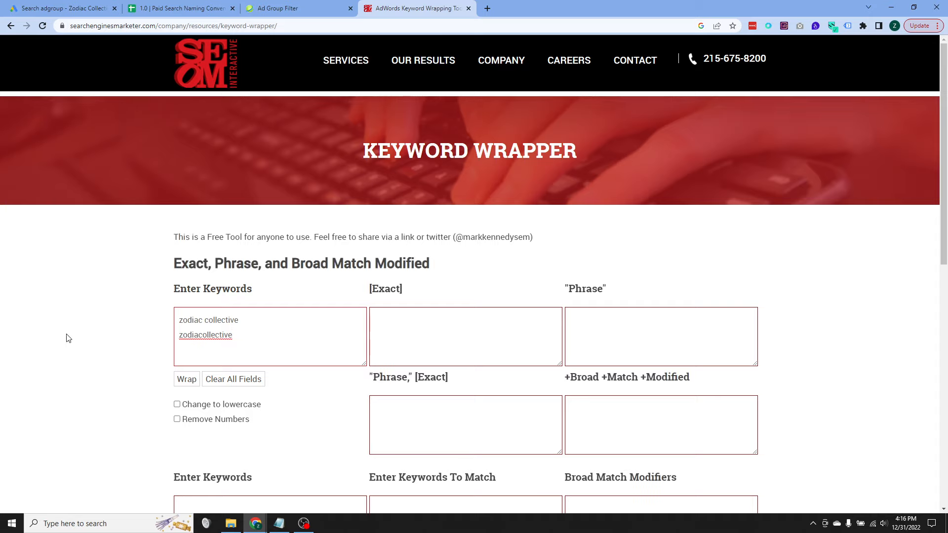
left_click(185, 381)
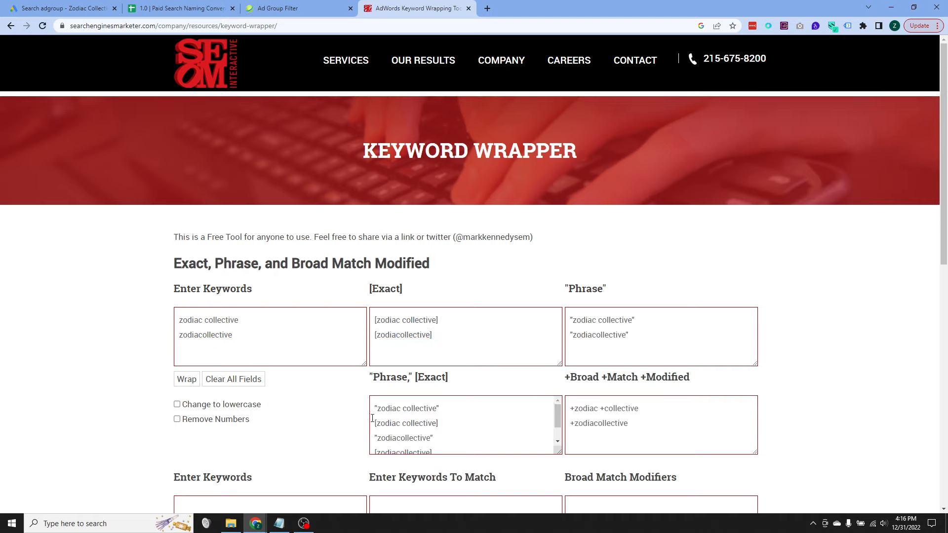
Copy the entire combined phrase and exact match keyword list
left_click(460, 418)
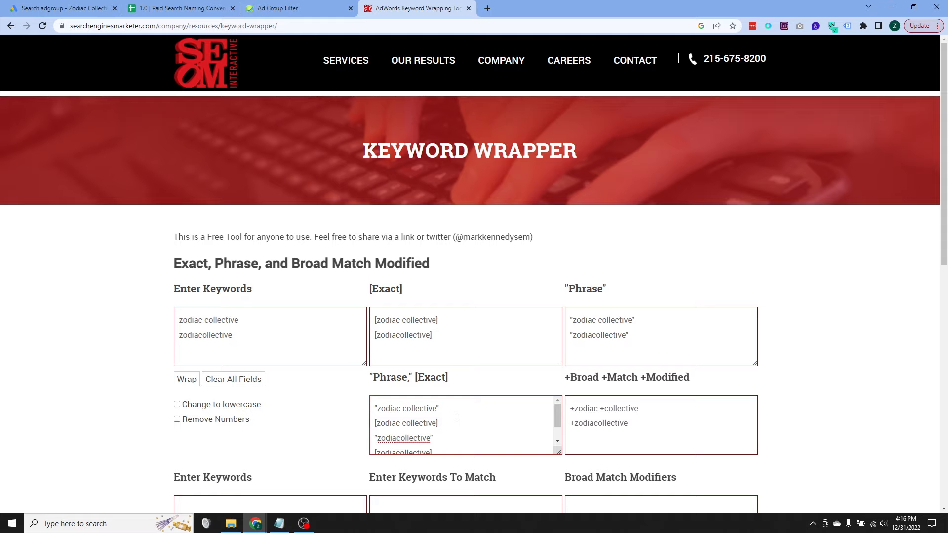
key("ctrl+a")
key("ctrl+c")
scroll(458, 417, "down", 1)
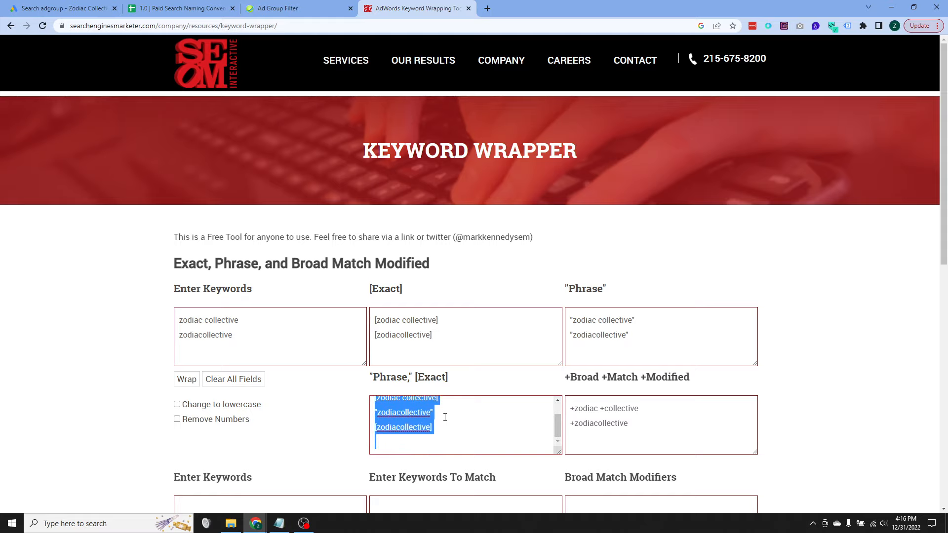
scroll(445, 418, "up", 1)
scroll(270, 404, "down", 2)
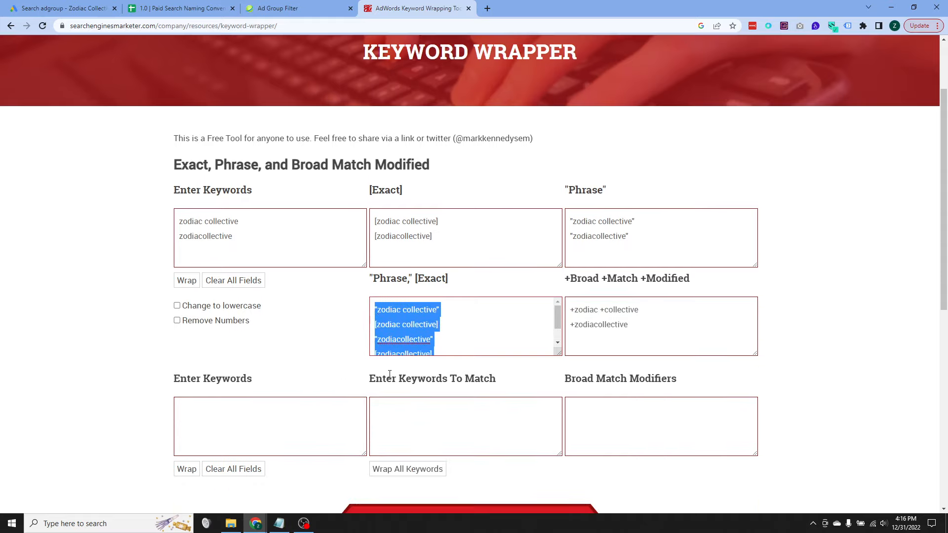
Highlight the plain keywords and the broad match modified list to compare them with the other match types
left_click(348, 328)
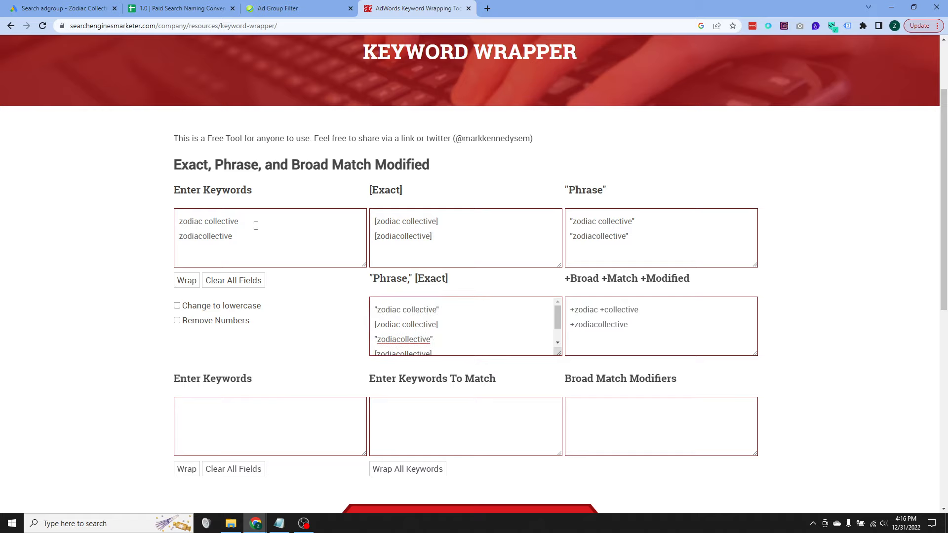
left_click(322, 252)
key("ctrl+a")
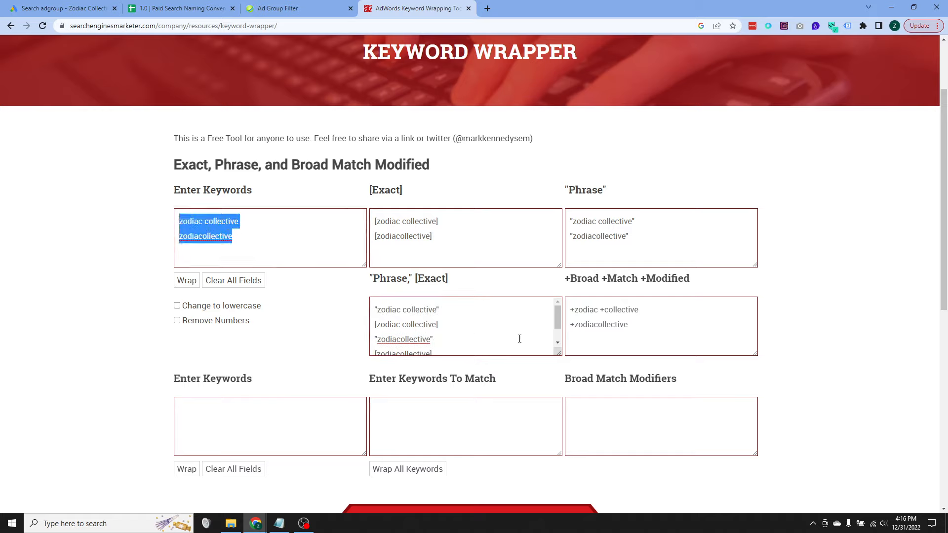
left_click(685, 333)
key("ctrl+a")
left_click(70, 269)
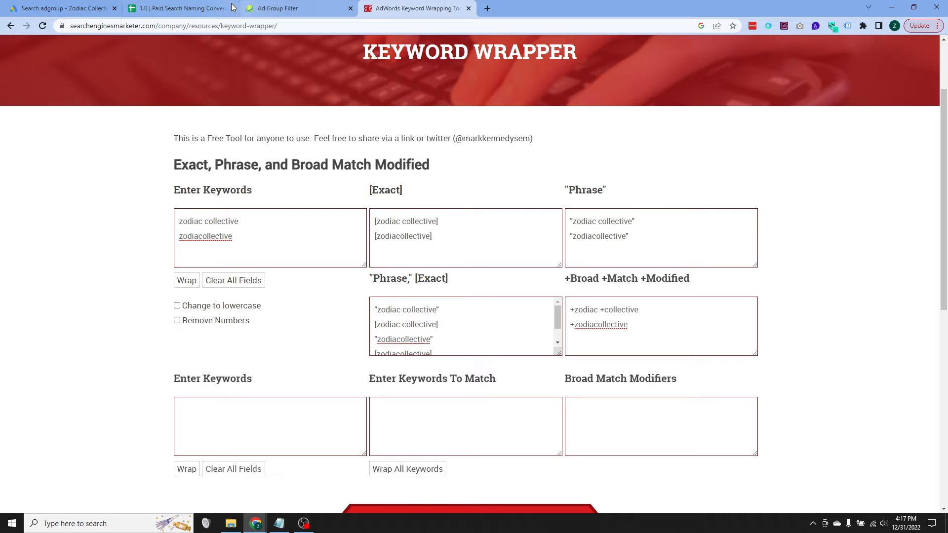
Return to the Google Ads ad group setup and paste the copied phrase and exact match keywords into its keyword list
left_click(292, 7)
left_click(213, 8)
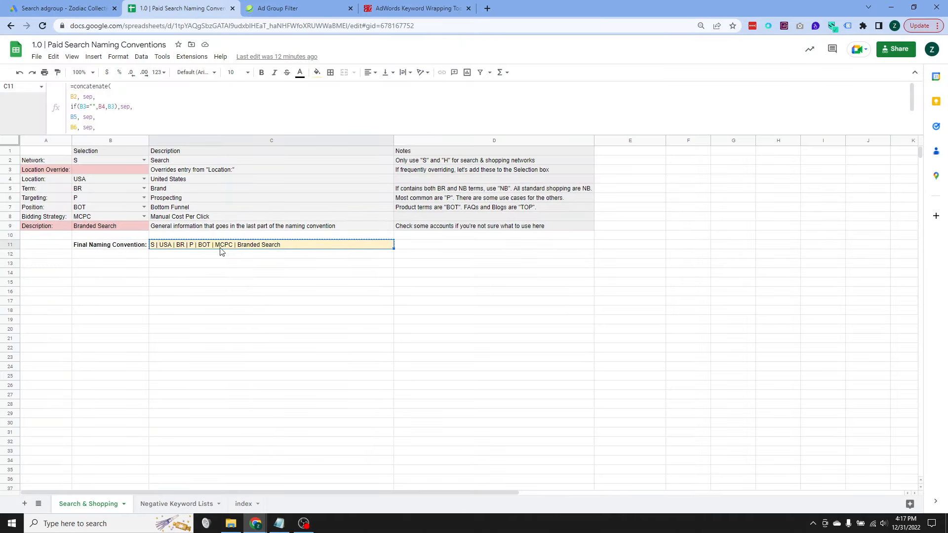
left_click(86, 4)
left_click(330, 335)
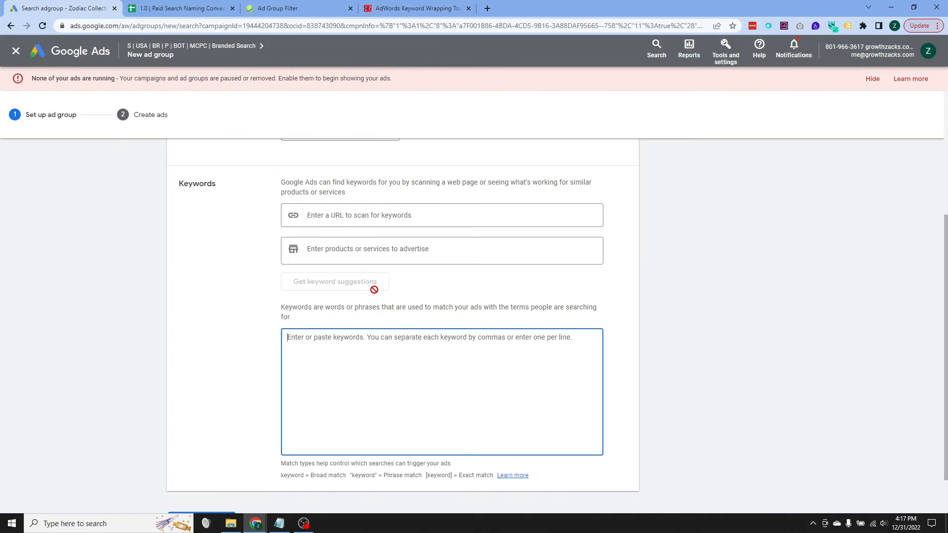
key("ctrl+v")
scroll(110, 302, "down", 1)
scroll(111, 318, "down", 1)
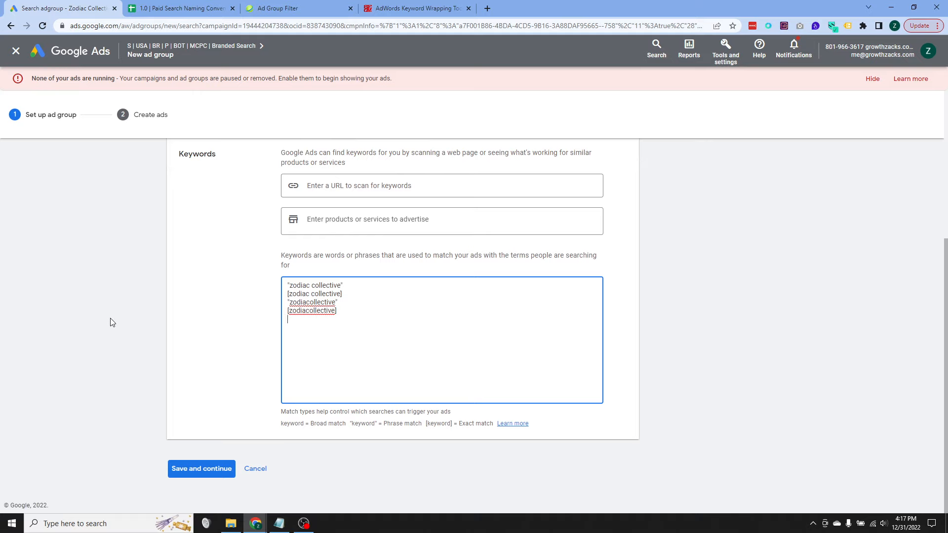
Save the ad group setup and leave the ad creation stage without filling in an ad
left_click(193, 468)
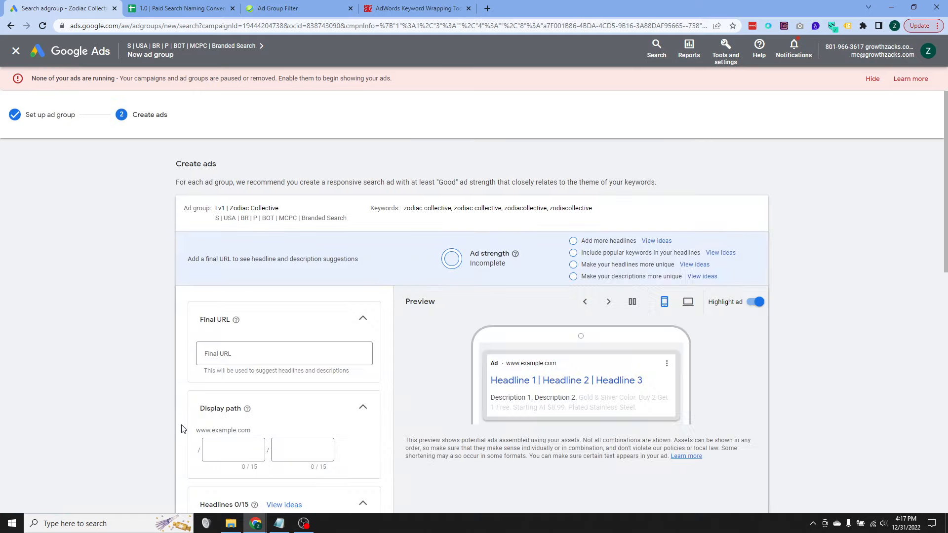
scroll(317, 300, "down", 7)
scroll(316, 305, "down", 10)
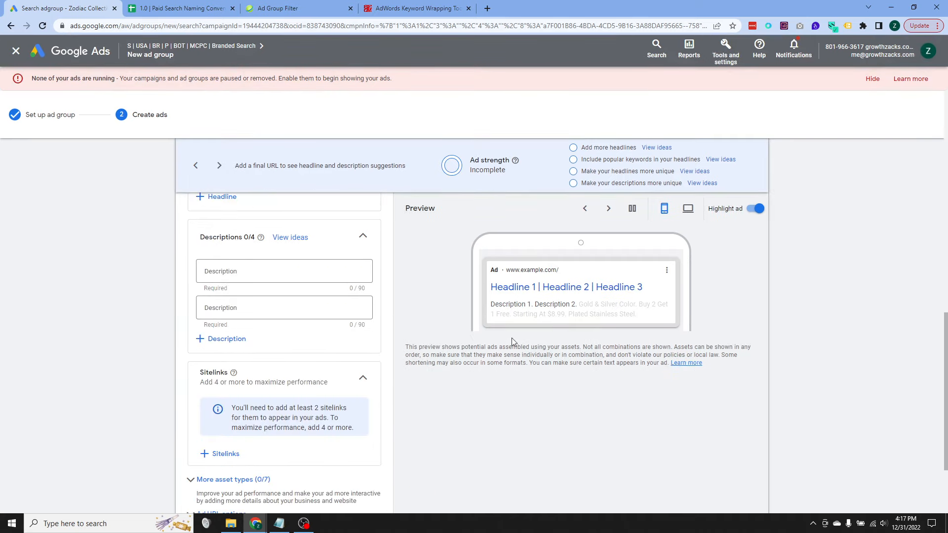
left_click(230, 436)
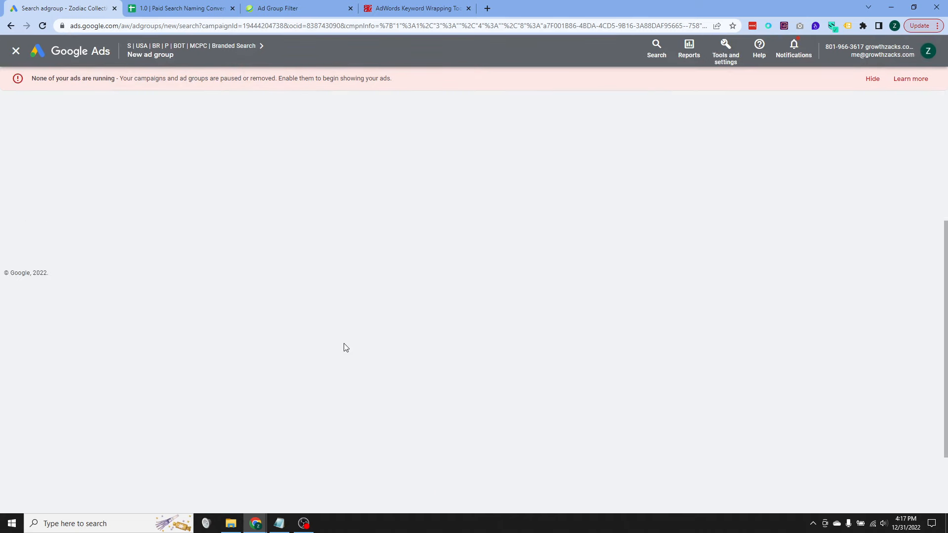
Open the Lv1 | Zodiac Collective ad group and review the match types and statuses of its search keywords
left_click(218, 311)
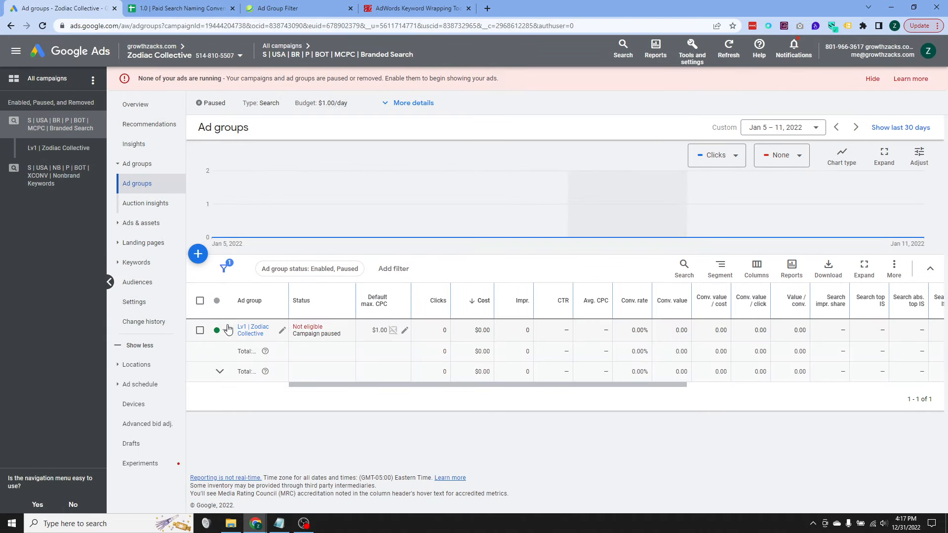
left_click(67, 156)
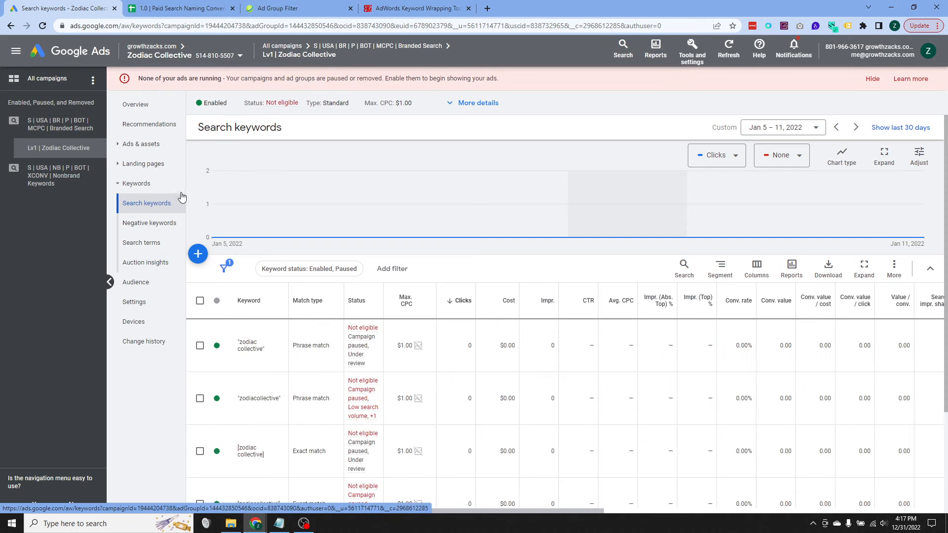
left_click(146, 149)
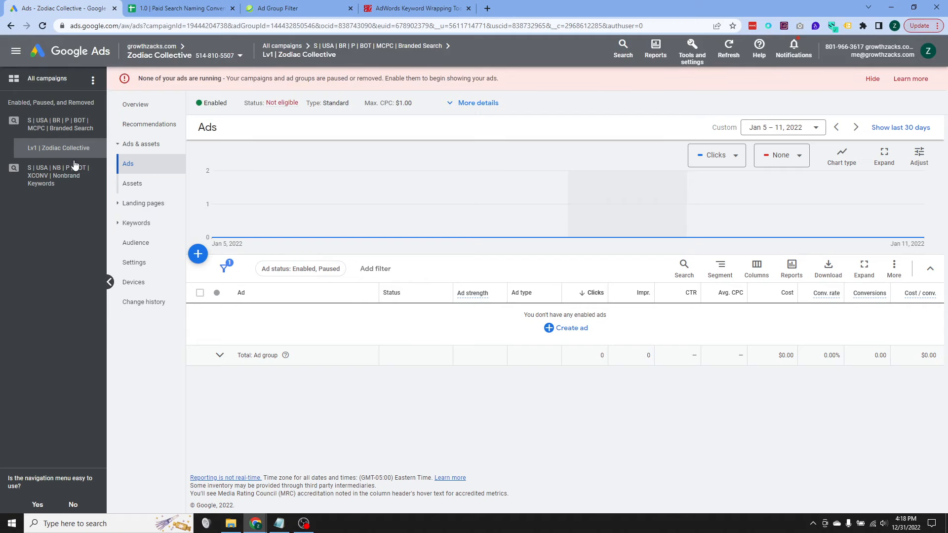
left_click(117, 224)
left_click(157, 246)
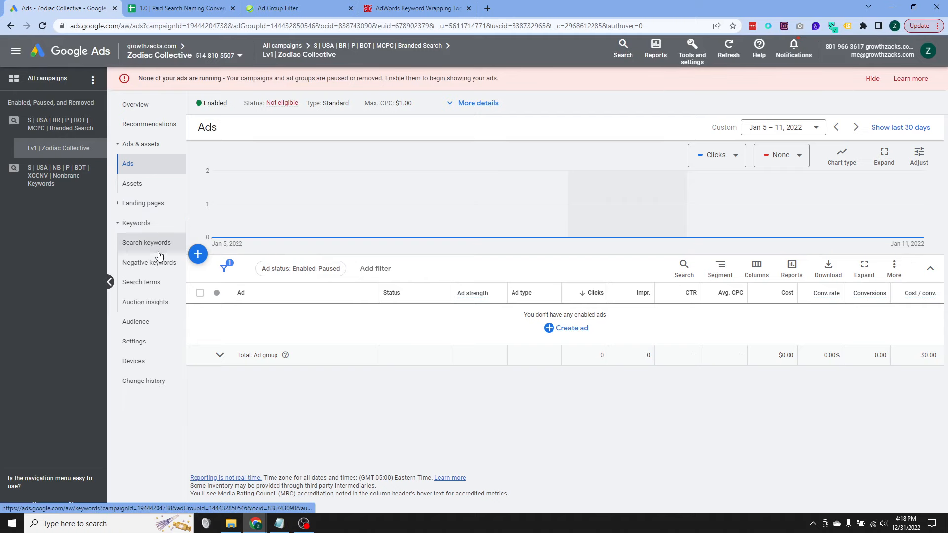
scroll(291, 266, "down", 3)
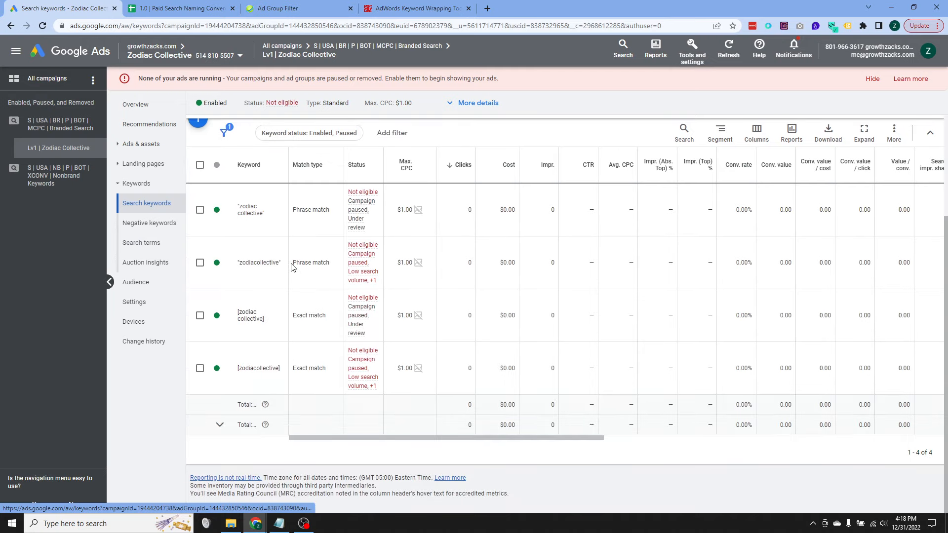
scroll(356, 363, "up", 3)
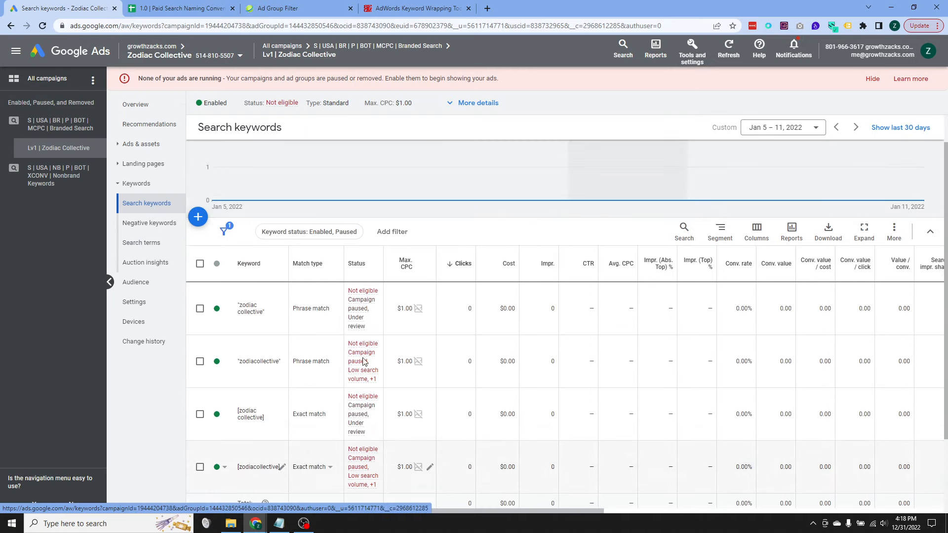
Show the ad group's ads, and open the Nonbrand Keywords campaign's existing responsive search ad for editing in a separate browser tab
left_click(140, 144)
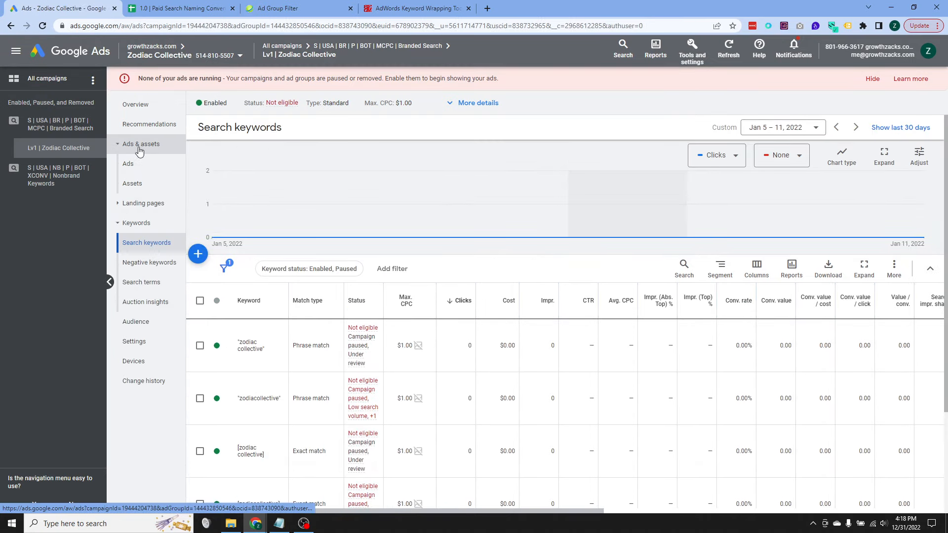
right_click(39, 185)
left_click(59, 188)
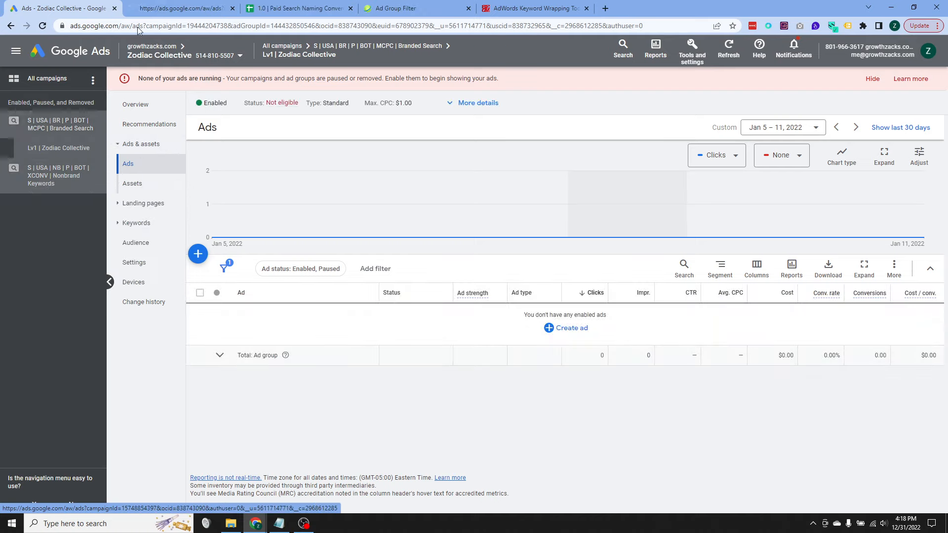
left_click(165, 6)
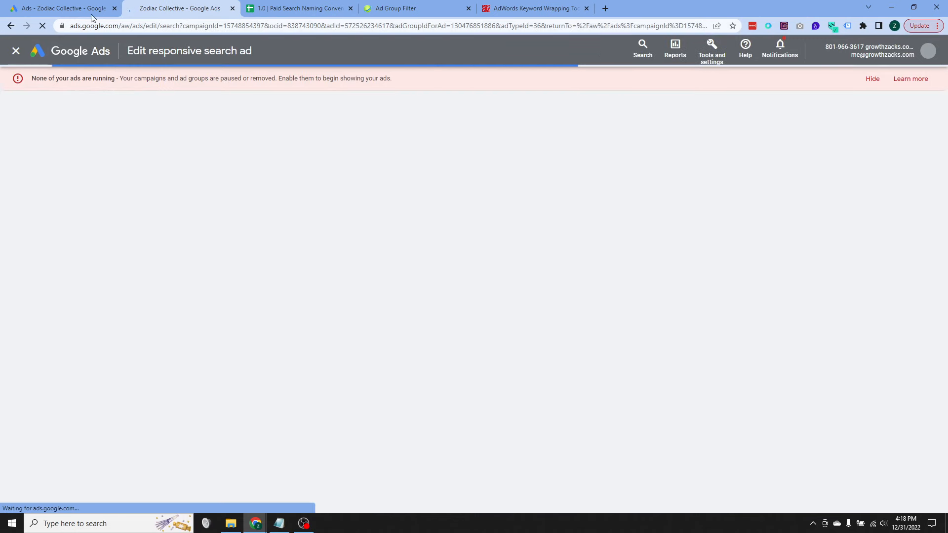
Return to the Lv1 | Zodiac Collective ad group and start a new responsive search ad
left_click(90, 12)
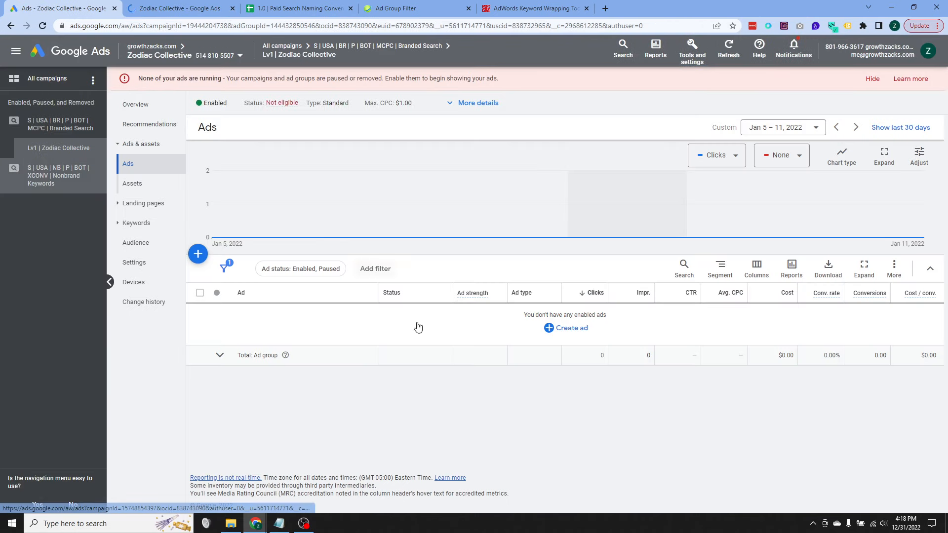
left_click(565, 328)
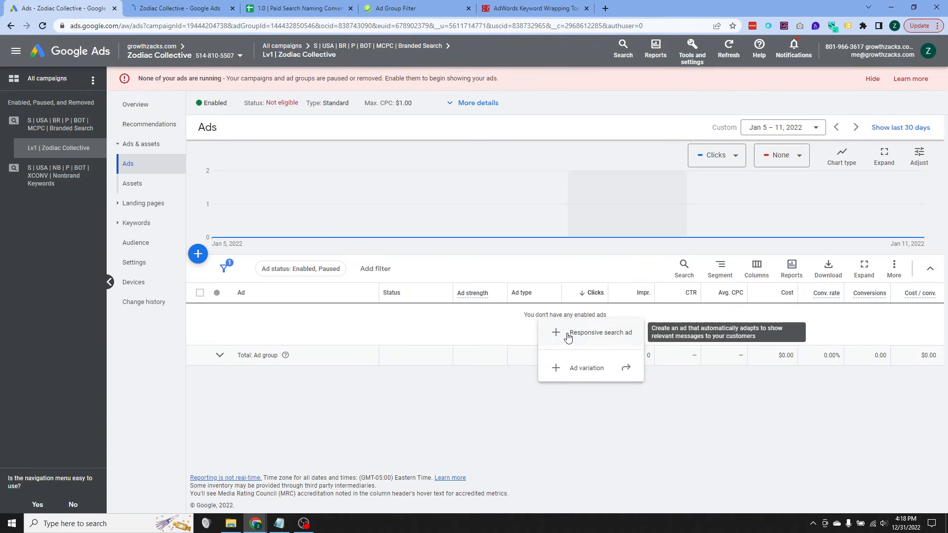
left_click(568, 334)
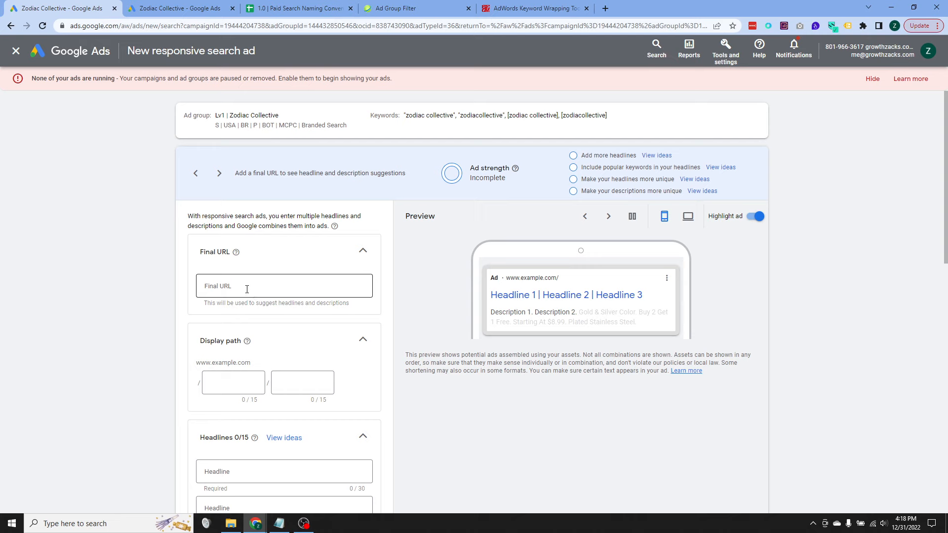
left_click(608, 9)
type("zodiacollective.com")
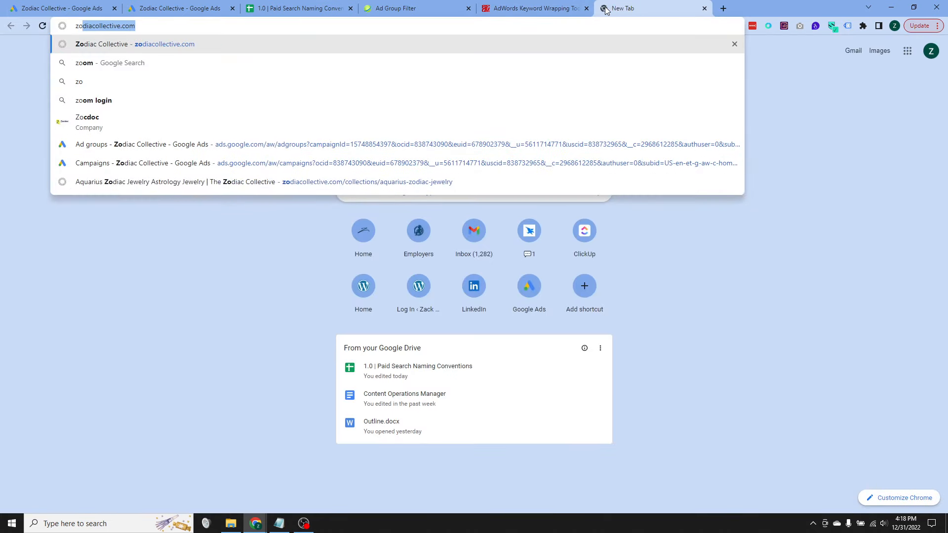
key("Return")
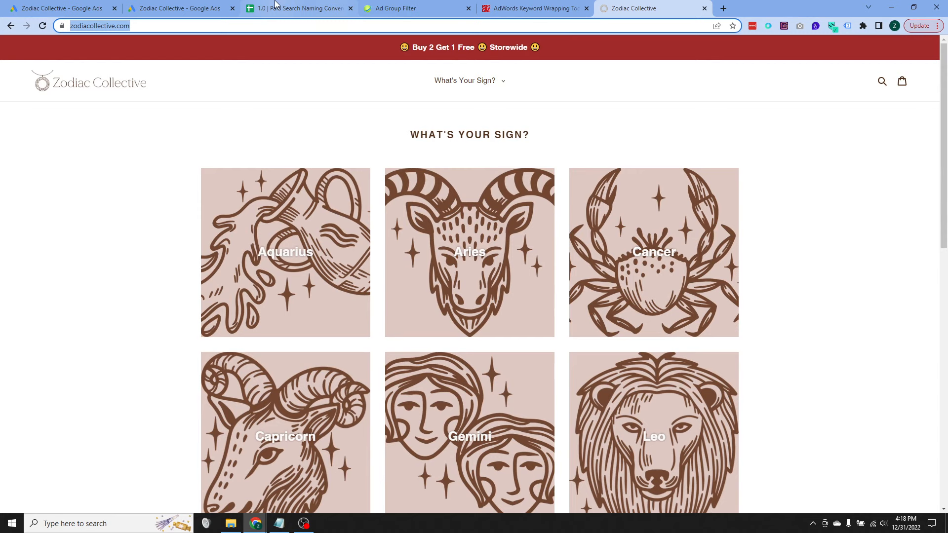
left_click(74, 9)
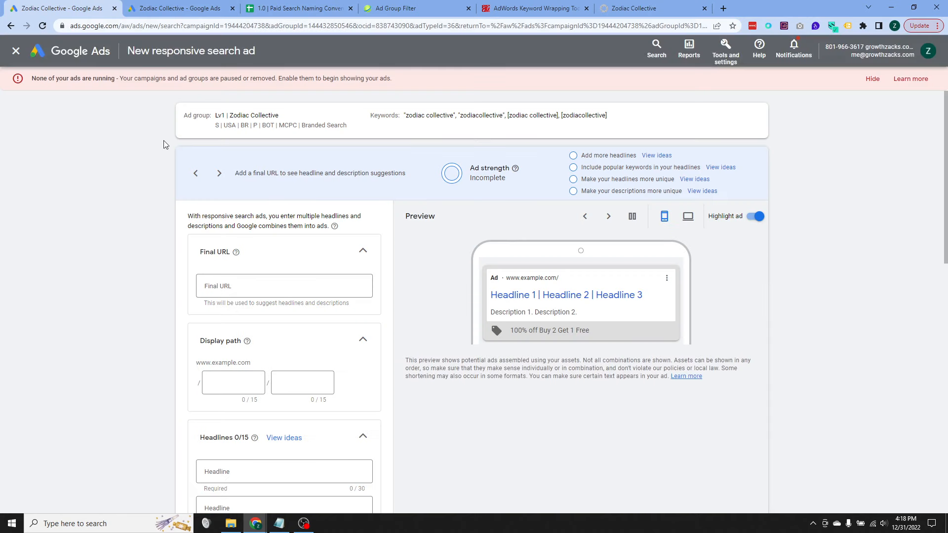
left_click(264, 285)
type("https://www.zodiaccollective.com/")
left_click(131, 266)
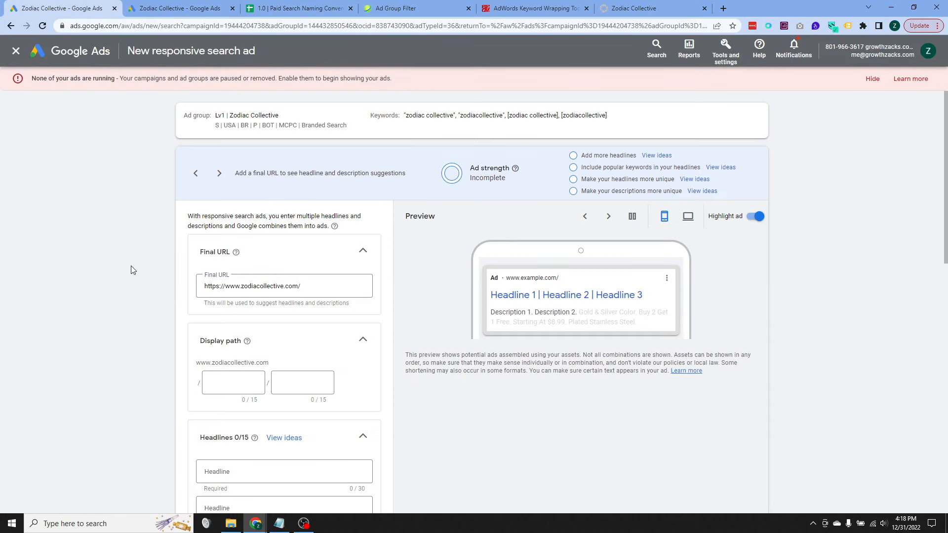
Fill in the ad's display path with zodiac and jewelry
scroll(132, 266, "down", 2)
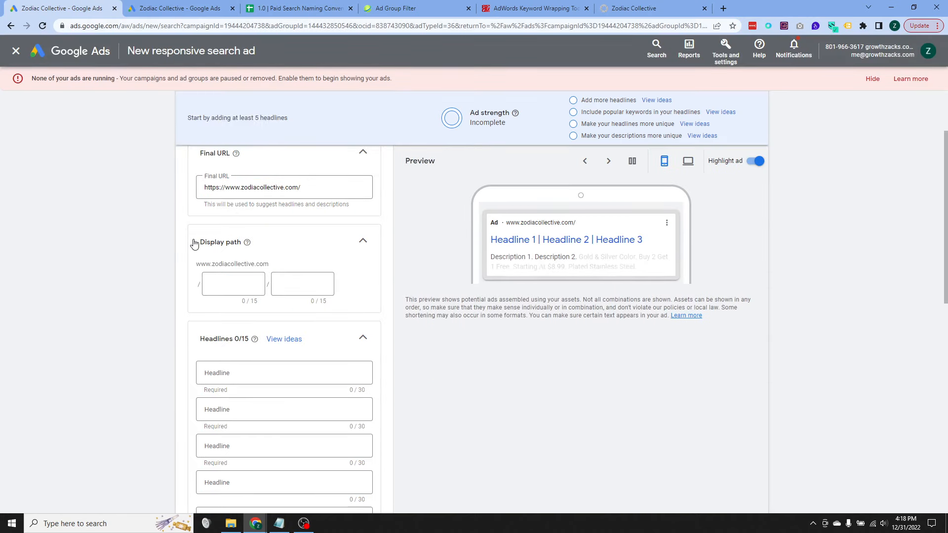
left_click(243, 282)
left_click(310, 286)
left_click(229, 283)
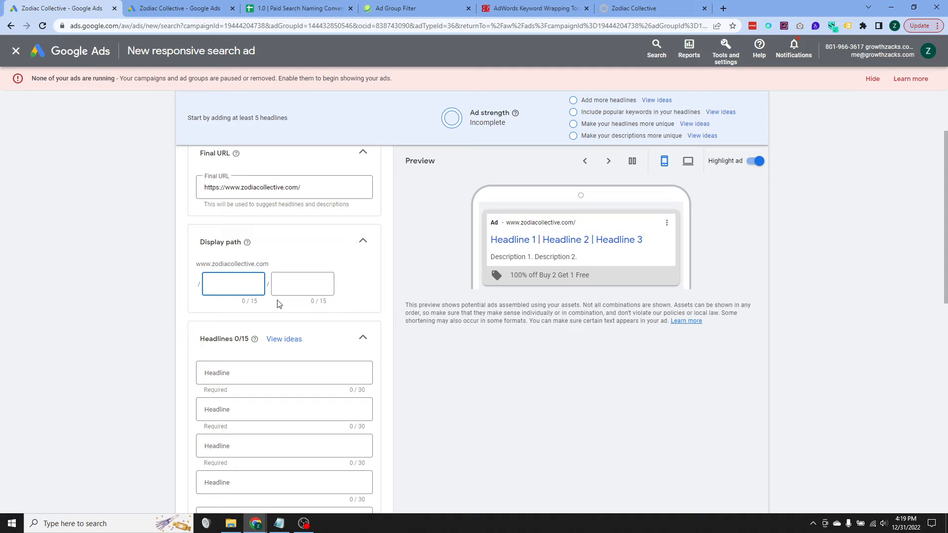
key("Tab")
type("j")
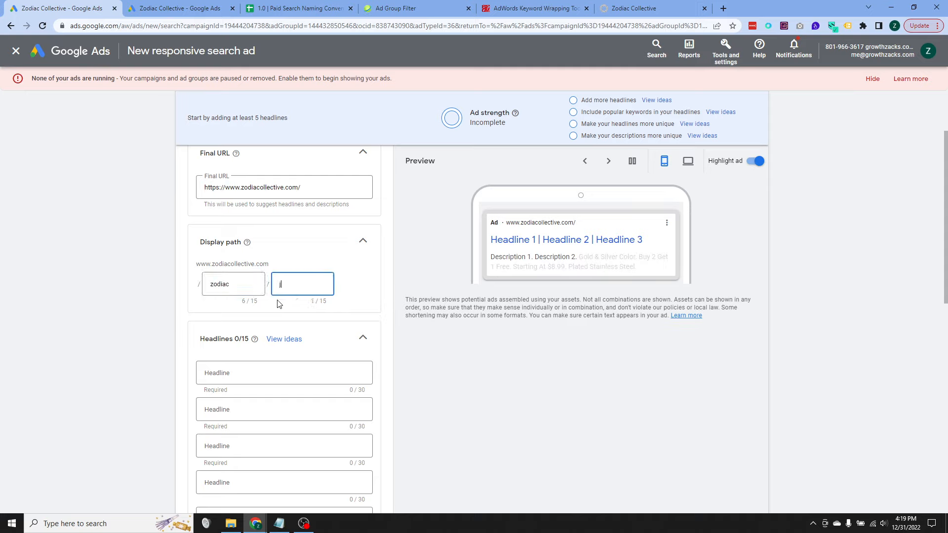
type("ewelry")
left_click(63, 262)
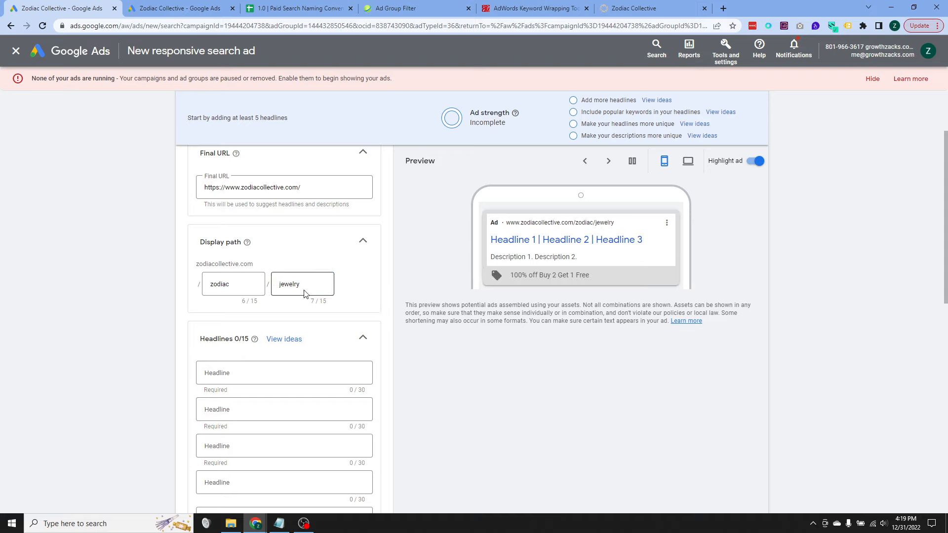
Clear both parts of the ad's display path
double_click(317, 283)
key("BackSpace")
left_click(247, 279)
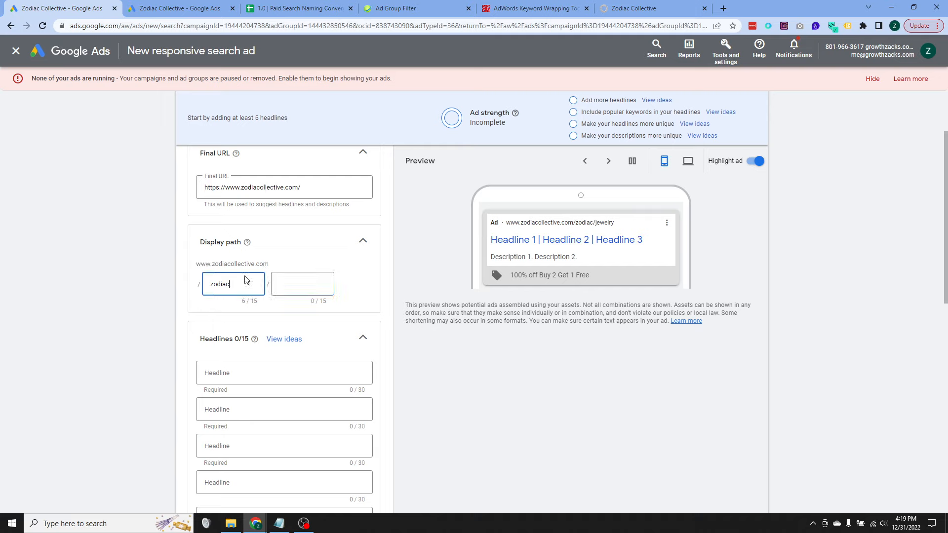
key("BackSpace")
Add the suggested texts "Zodiac Collective" and "Buy 2 Get 1 Free" as the ad's first two headlines
scroll(181, 273, "down", 2)
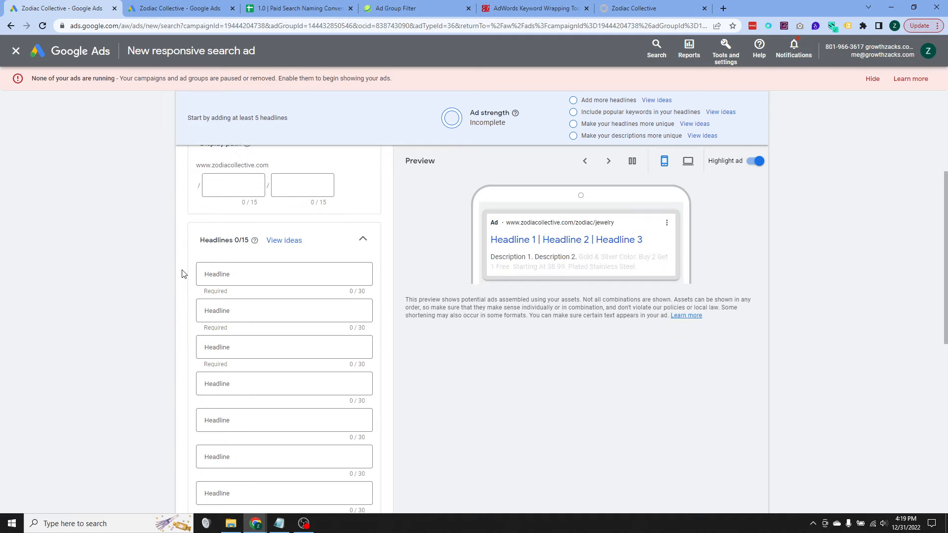
left_click(258, 274)
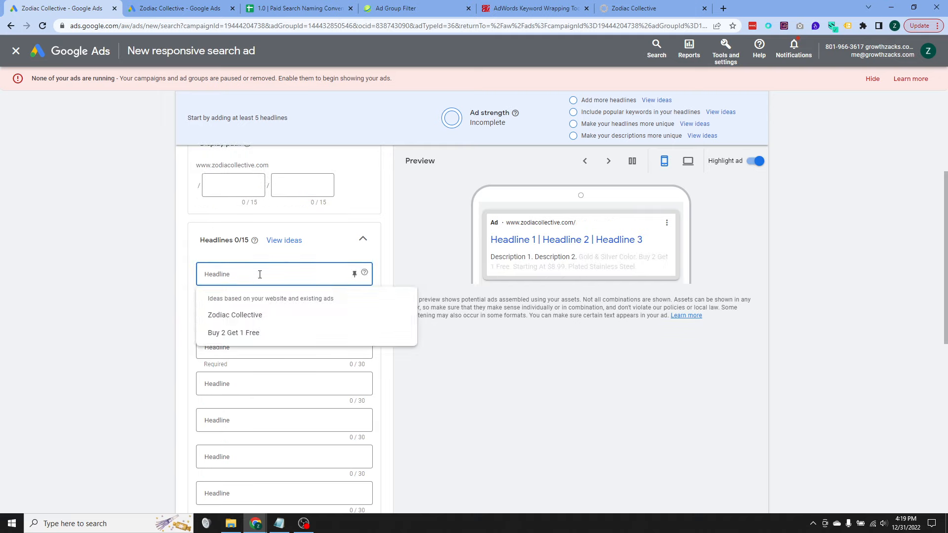
left_click(251, 315)
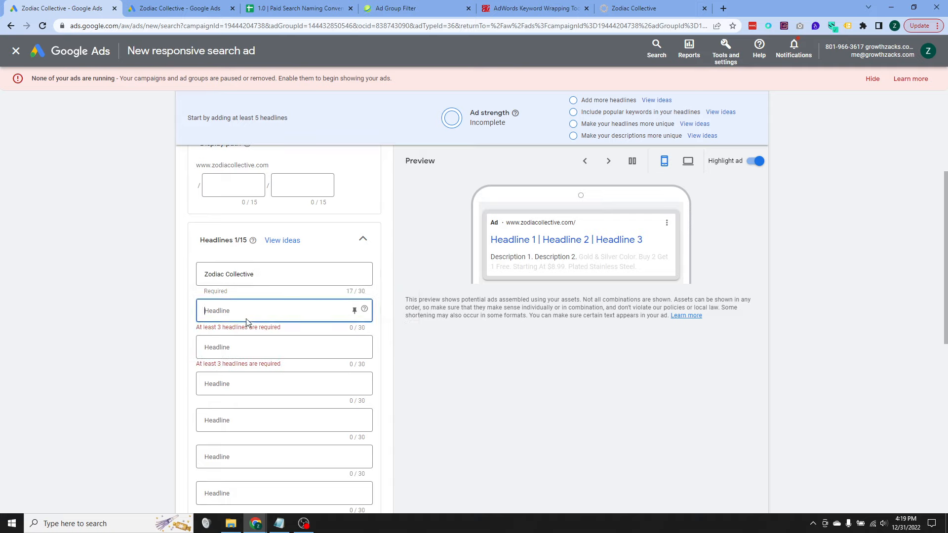
left_click(250, 322)
left_click(232, 352)
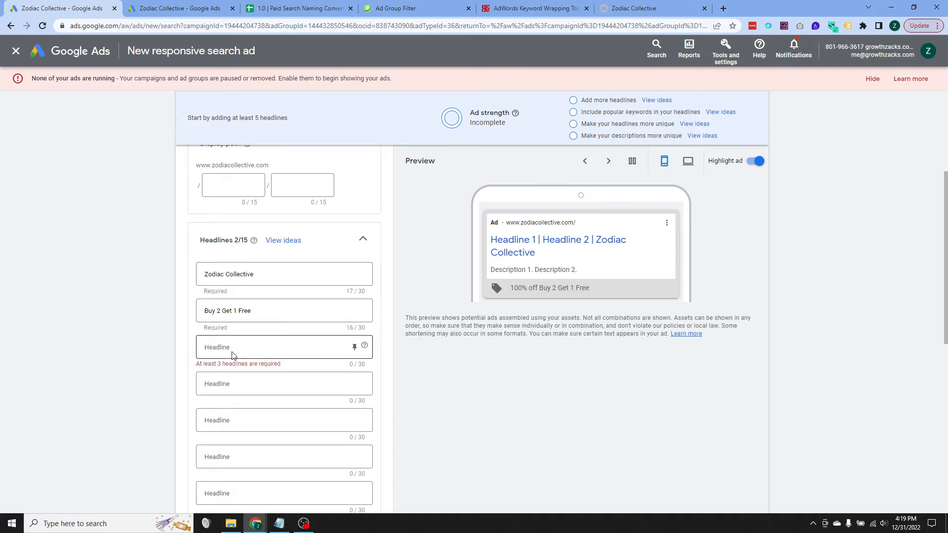
Move the website's browser tab beside the new ad's tab, and enter "What's Your Sign?" as the third headline
left_click_drag(634, 8, 163, 8)
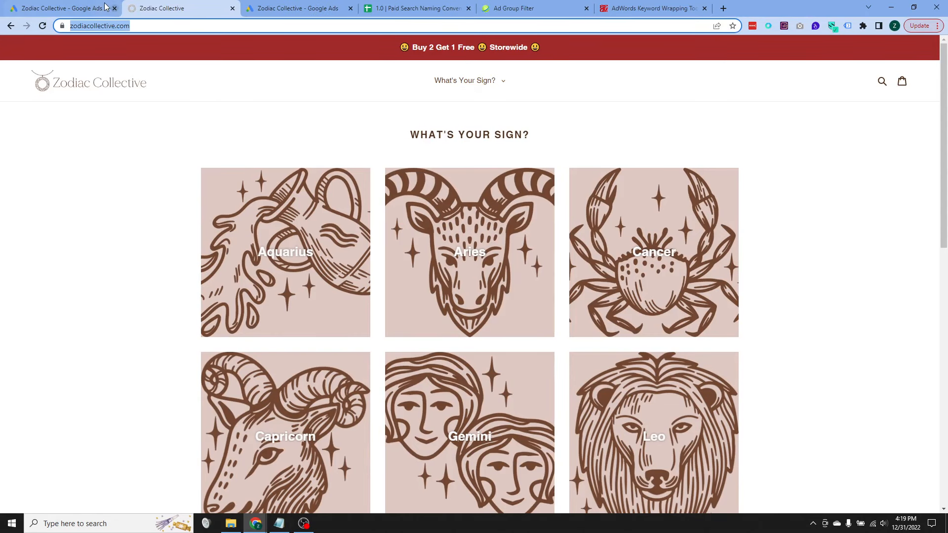
left_click(89, 8)
left_click(220, 354)
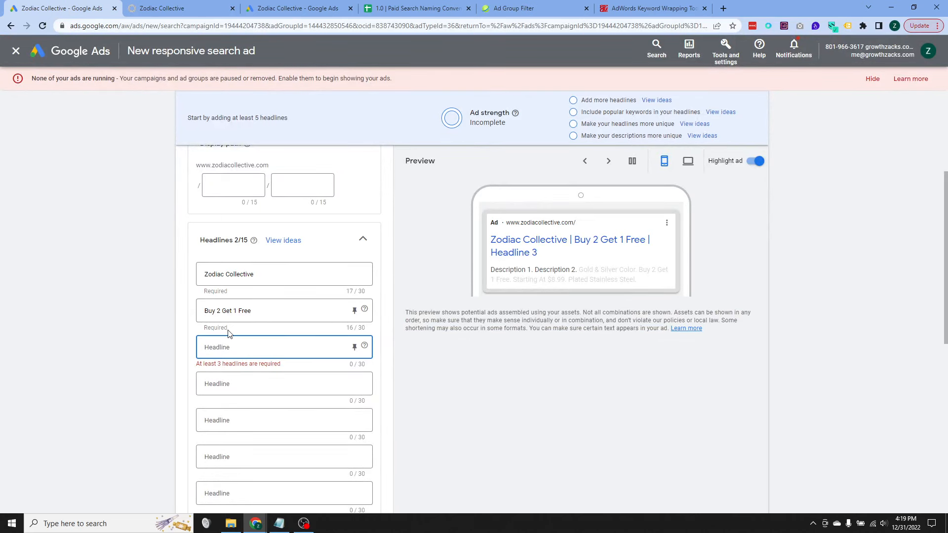
type("What's Your Sign?")
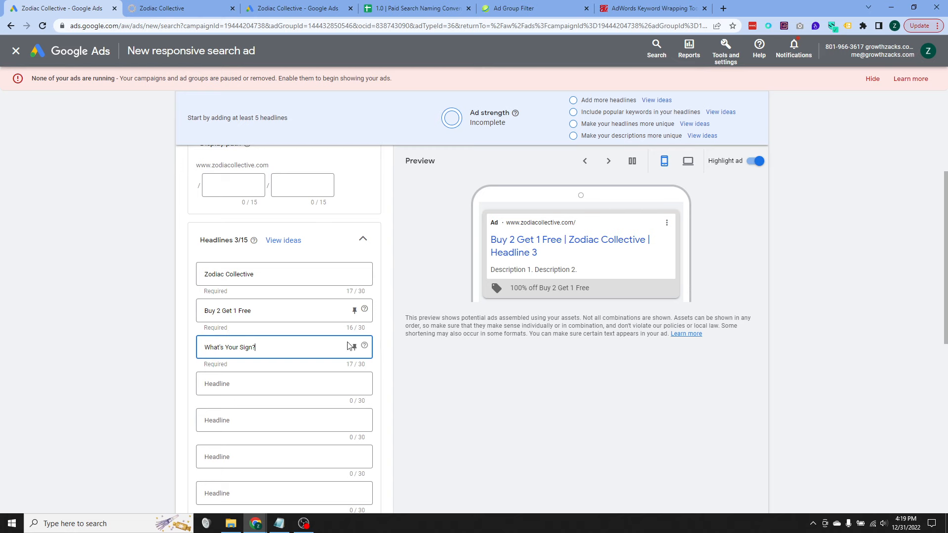
left_click(542, 435)
Look through the Zodiac Collective homepage for more headline ideas
left_click(180, 5)
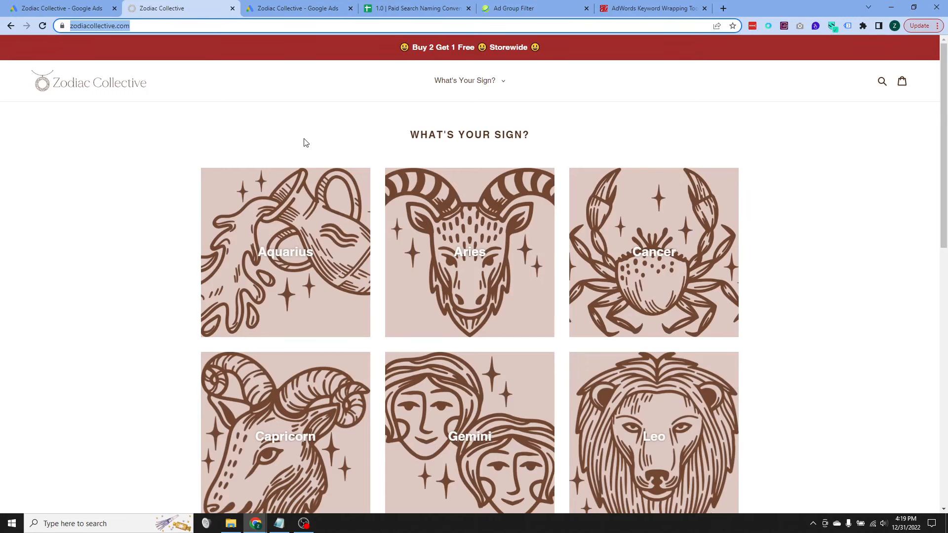
scroll(501, 199, "down", 12)
scroll(491, 232, "up", 12)
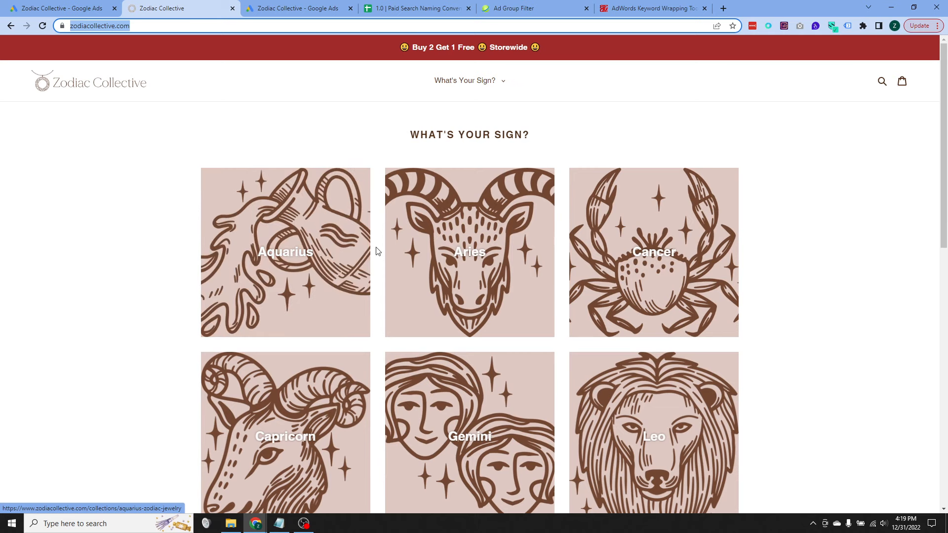
Switch to the existing Nonbrand Keywords ad and examine its policy violation details, final URL, display path and headlines
left_click(313, 5)
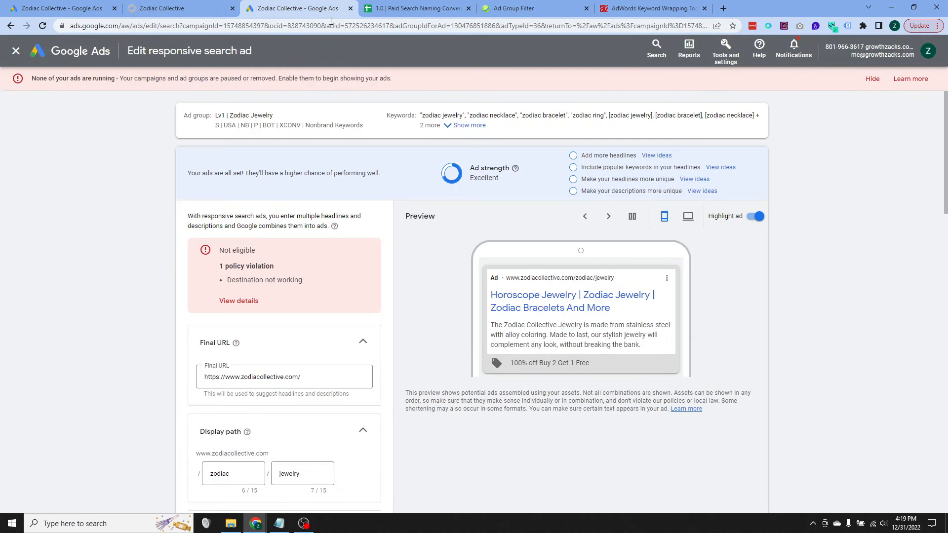
scroll(123, 173, "down", 2)
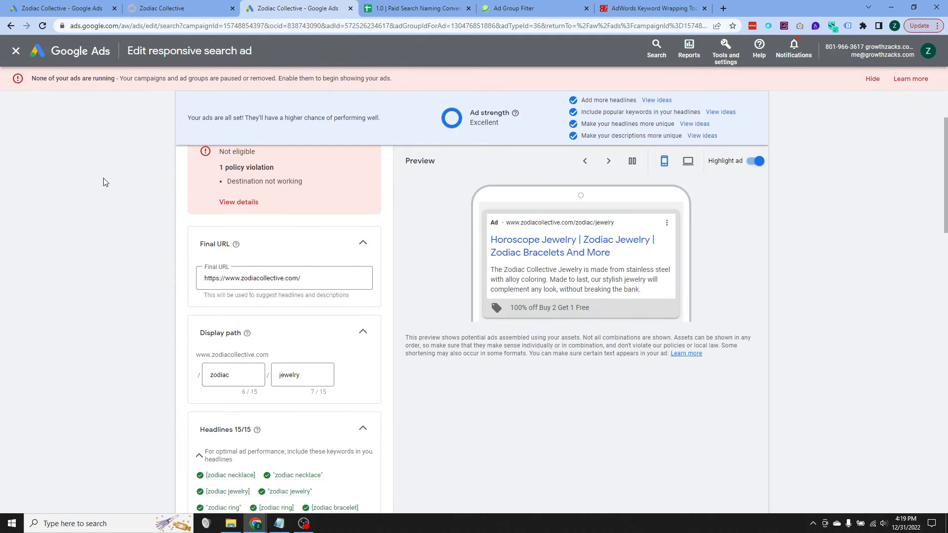
left_click(302, 278)
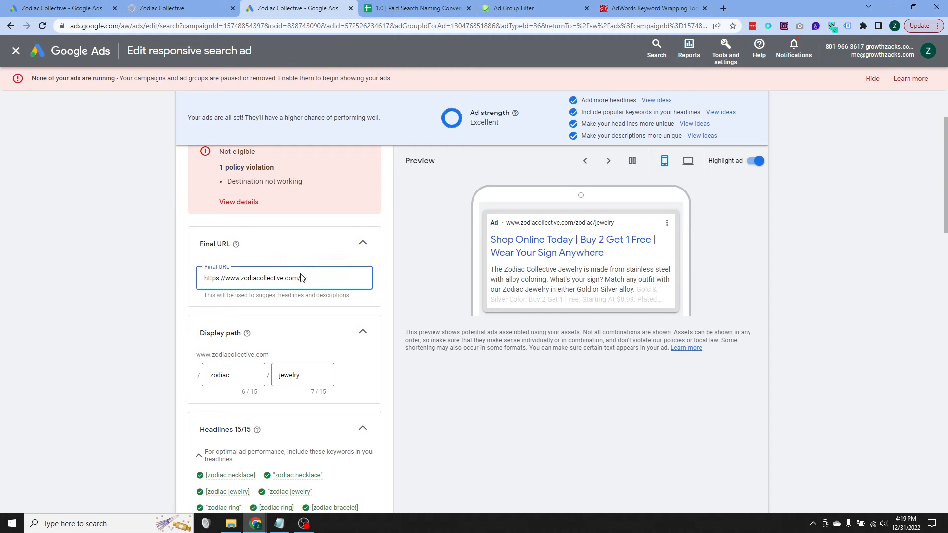
left_click(247, 203)
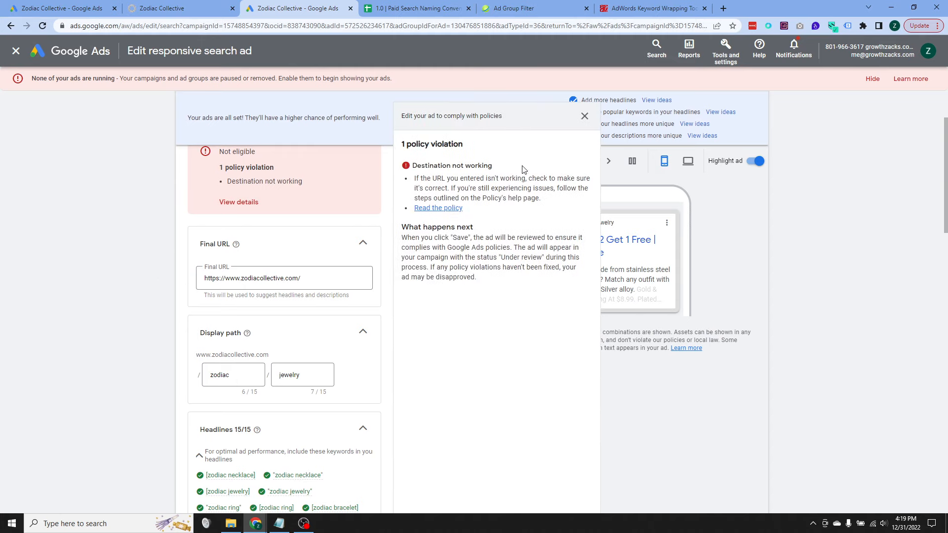
left_click(584, 117)
scroll(190, 202, "down", 3)
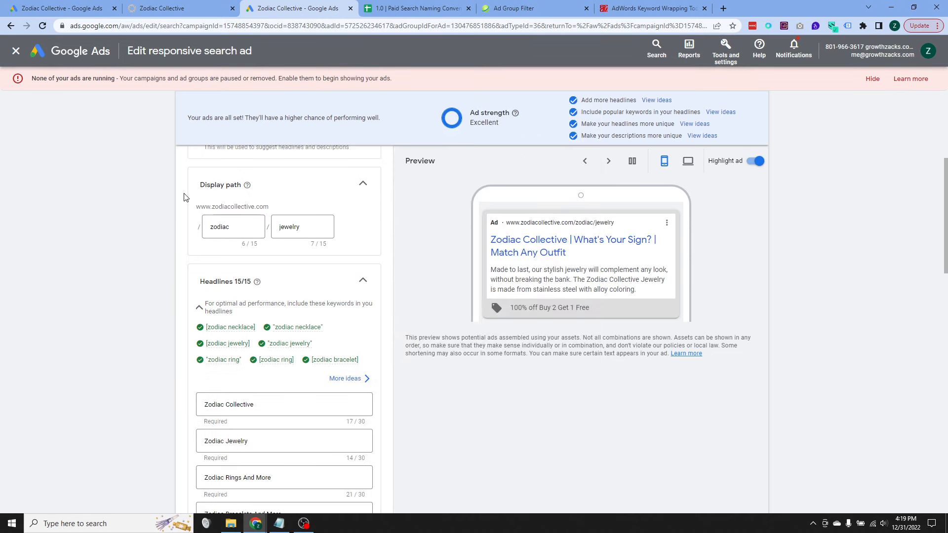
Compare the existing Nonbrand Keywords ad's headlines and preview with the new ad's display path and headlines
scroll(200, 290, "down", 1)
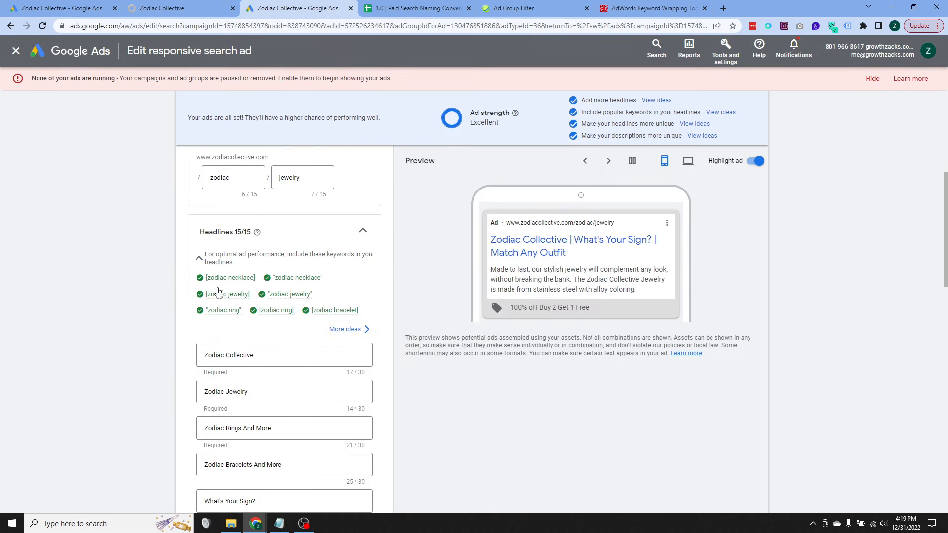
scroll(219, 292, "down", 1)
scroll(171, 319, "up", 7)
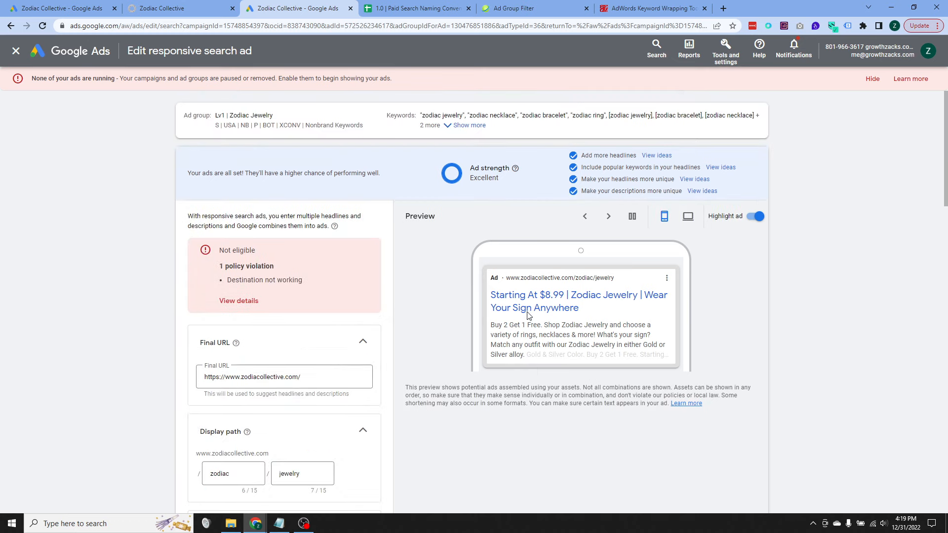
left_click(165, 8)
left_click(61, 8)
scroll(148, 248, "down", 2)
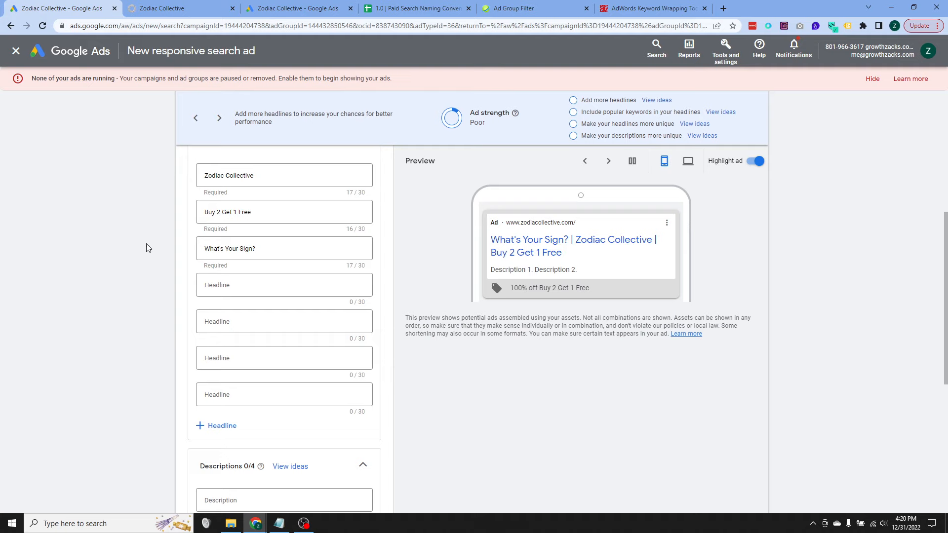
scroll(172, 292, "up", 5)
scroll(187, 288, "down", 1)
scroll(186, 287, "down", 5)
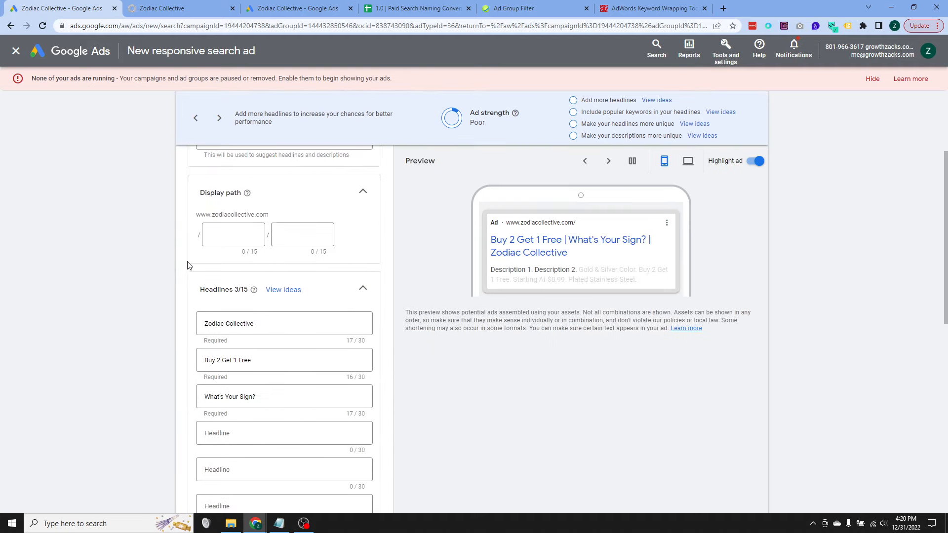
Copy the existing ad's headline "Zodiac Rings And More" into the new ad's fourth headline
left_click(232, 295)
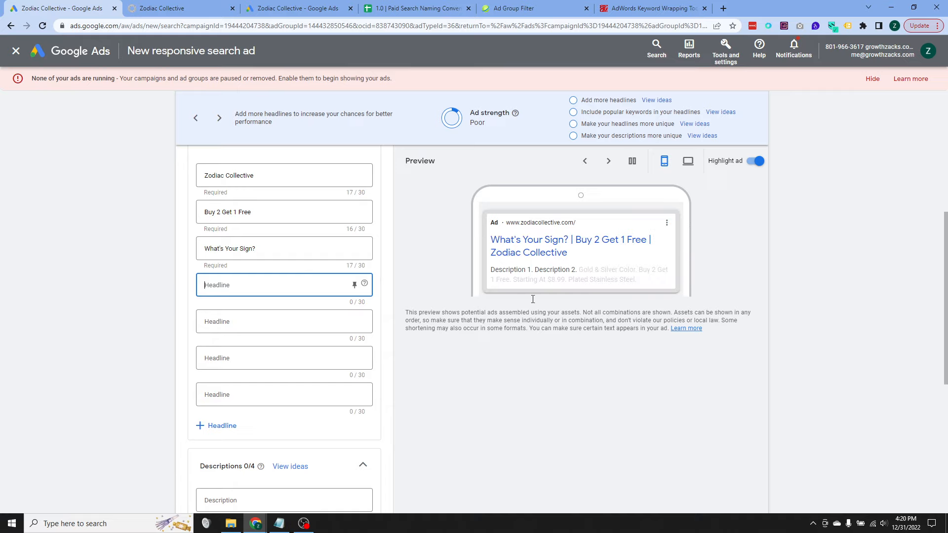
left_click(316, 4)
scroll(369, 129, "down", 10)
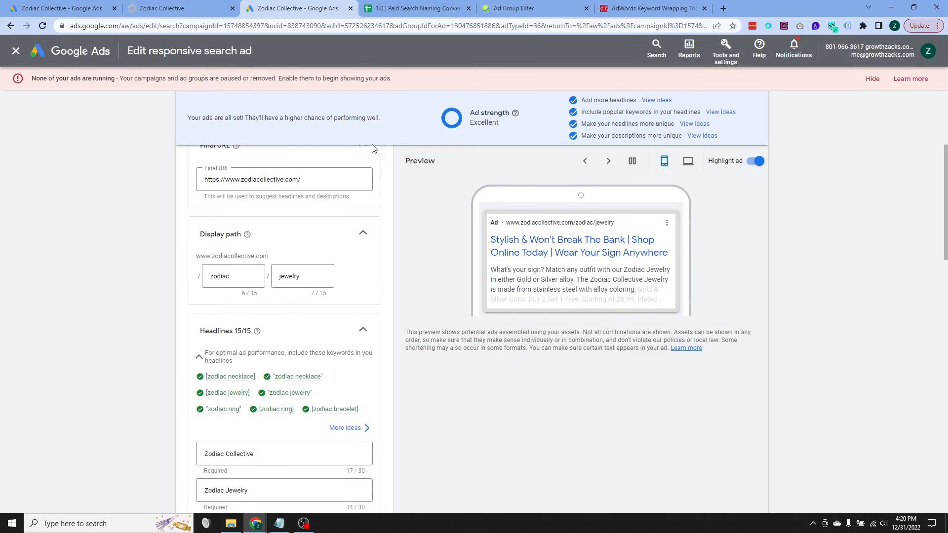
triple_click(284, 338)
key("ctrl+c")
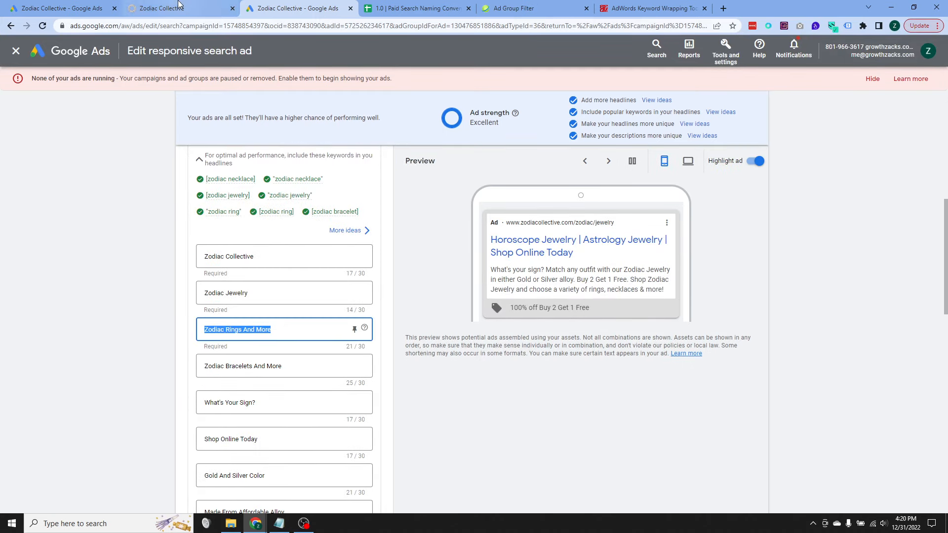
left_click(83, 6)
key("ctrl+v")
Copy the existing ad's headline "Zodiac Bracelets And More" into the new ad's fifth headline
left_click(291, 8)
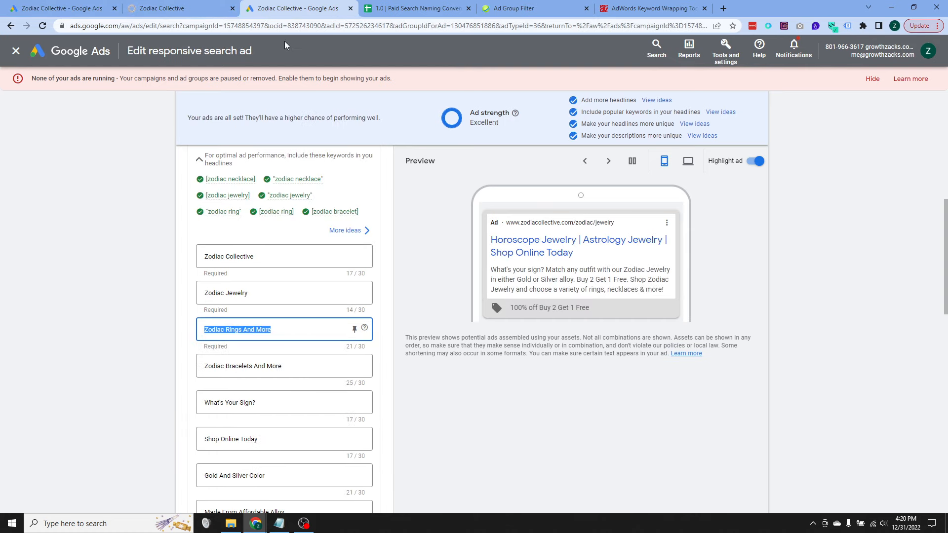
left_click(257, 374)
triple_click(256, 374)
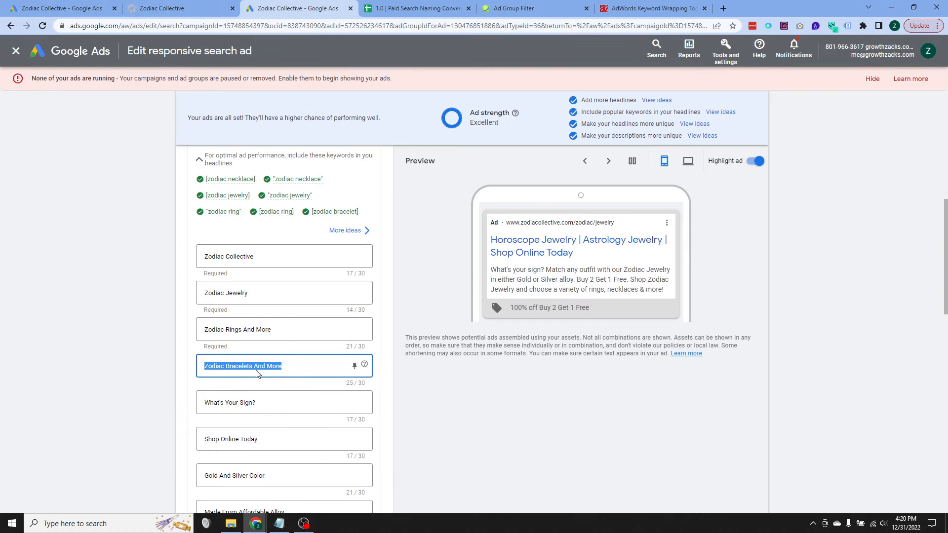
key("ctrl+c")
left_click(68, 9)
left_click(247, 323)
key("ctrl+v")
Copy the existing ad's headline "Gold And Silver Color" into the new ad's sixth headline
left_click(271, 8)
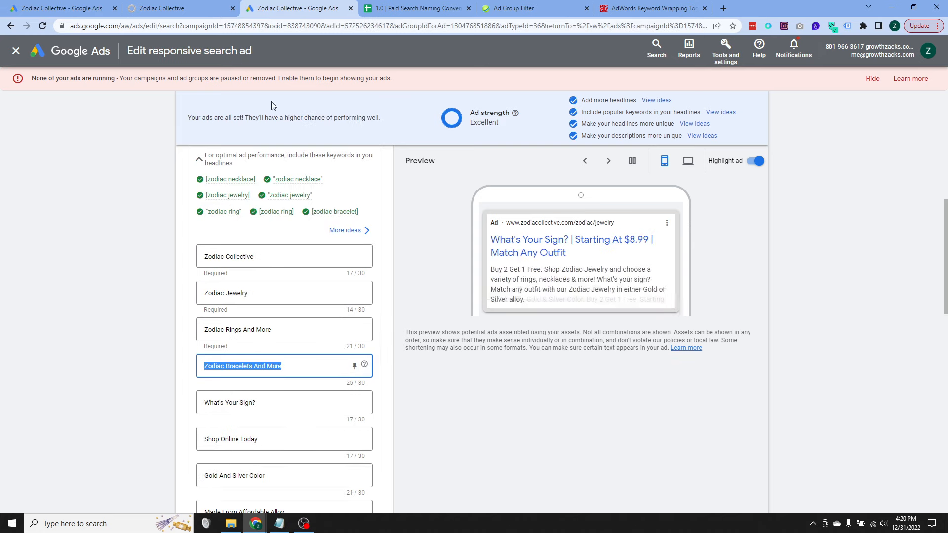
scroll(249, 303, "down", 3)
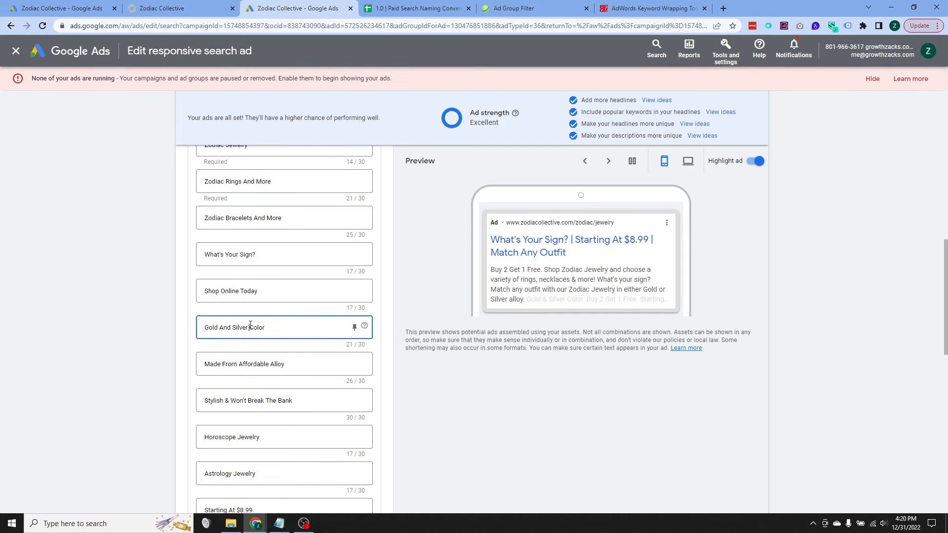
triple_click(250, 332)
key("ctrl+c")
left_click(68, 8)
left_click(256, 358)
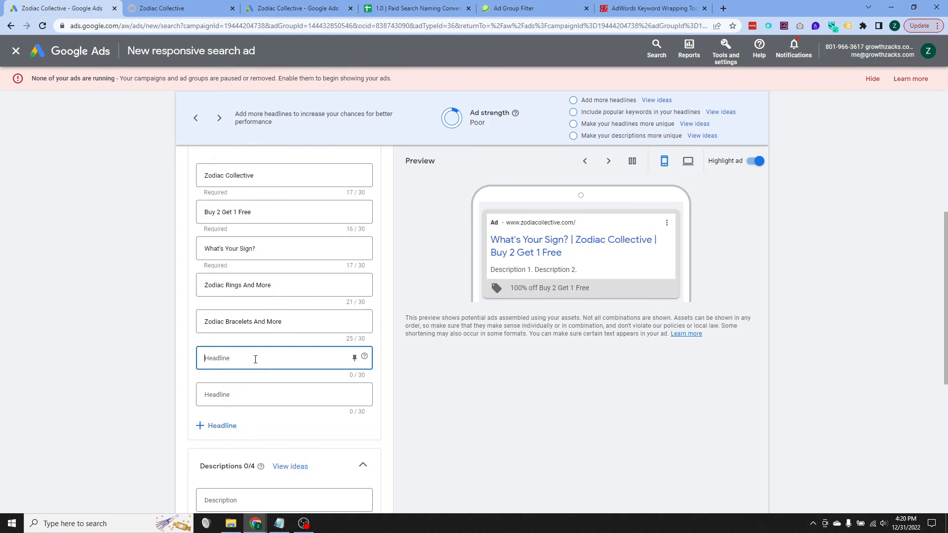
key("ctrl+v")
Copy the existing ad's headline "Made From Affordable Alloy" into the new ad's seventh headline
left_click(271, 8)
left_click(258, 274)
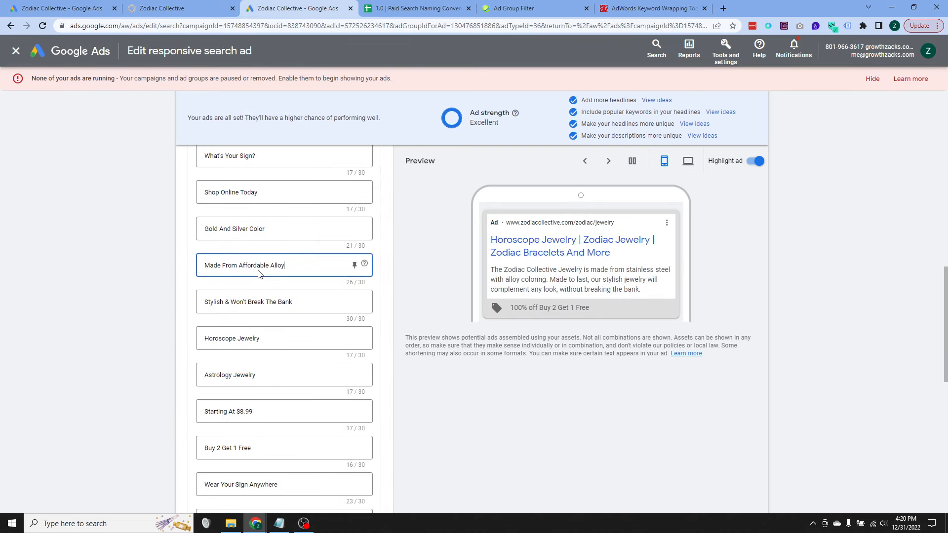
triple_click(259, 274)
key("ctrl+c")
left_click(68, 8)
left_click(257, 391)
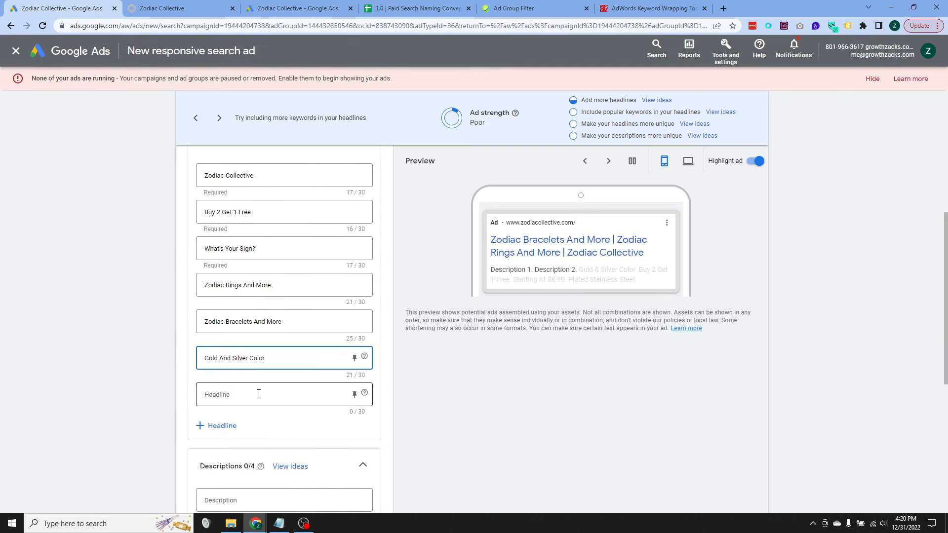
key("ctrl+v")
Add two more headline fields to the new ad and copy the existing ad's "Stylish & Won't Break The Bank" into the eighth headline
left_click(227, 428)
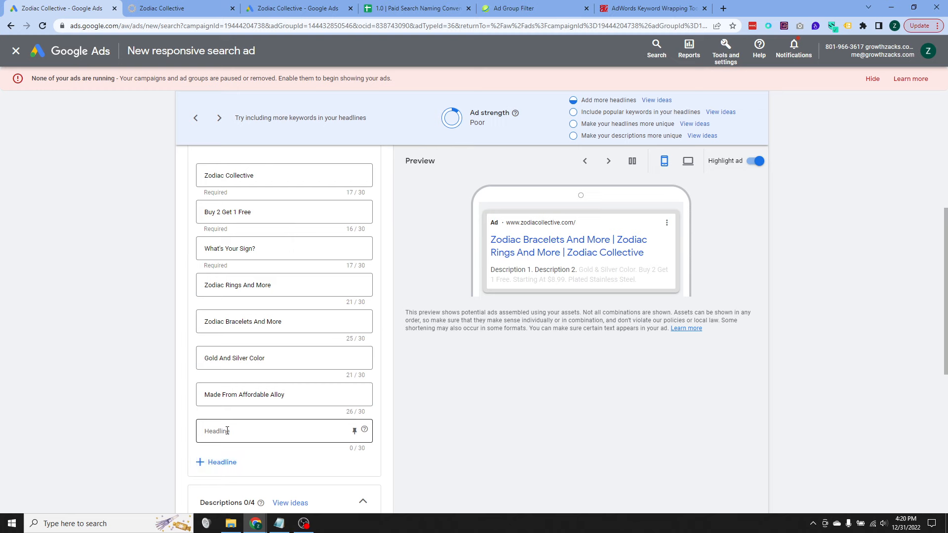
left_click(223, 463)
left_click(279, 10)
scroll(180, 289, "down", 2)
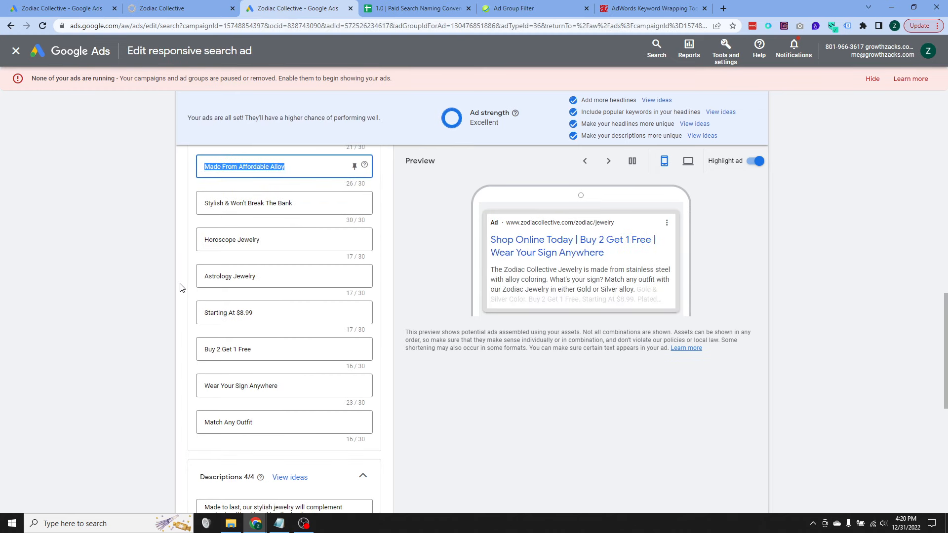
scroll(247, 264, "up", 1)
left_click(295, 253)
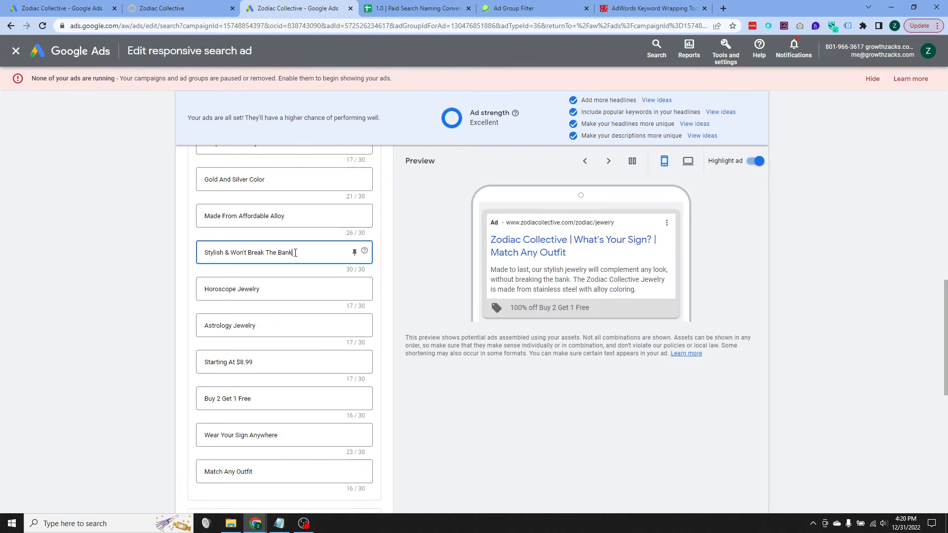
key("ctrl+a")
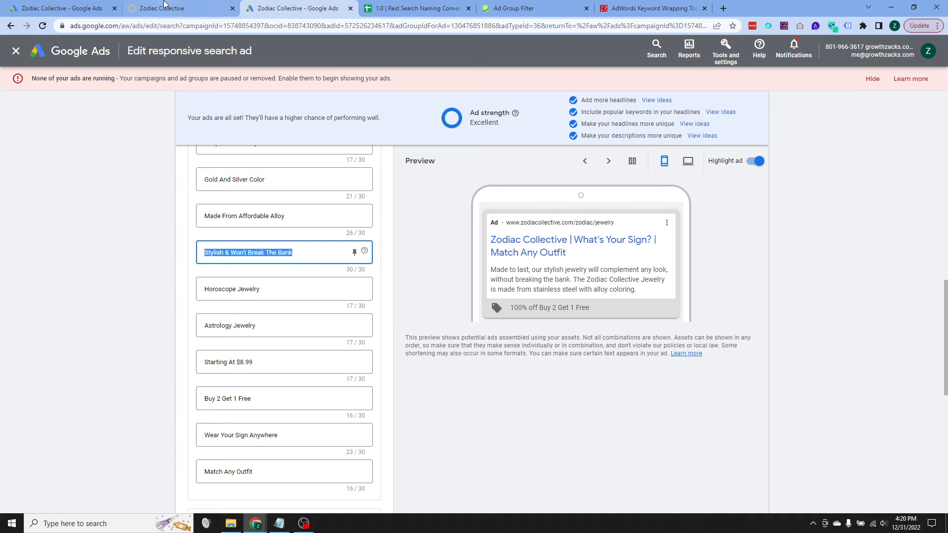
left_click(61, 8)
left_click(232, 428)
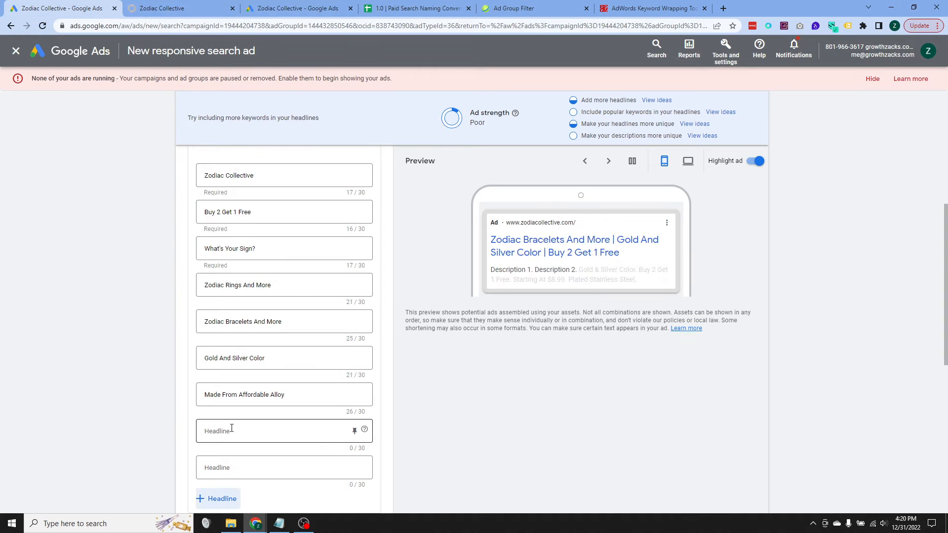
key("ctrl+v")
Copy the existing ad's headline "Horoscope Jewelry" into the new ad's ninth headline
left_click(255, 8)
scroll(159, 195, "down", 1)
scroll(187, 249, "up", 1)
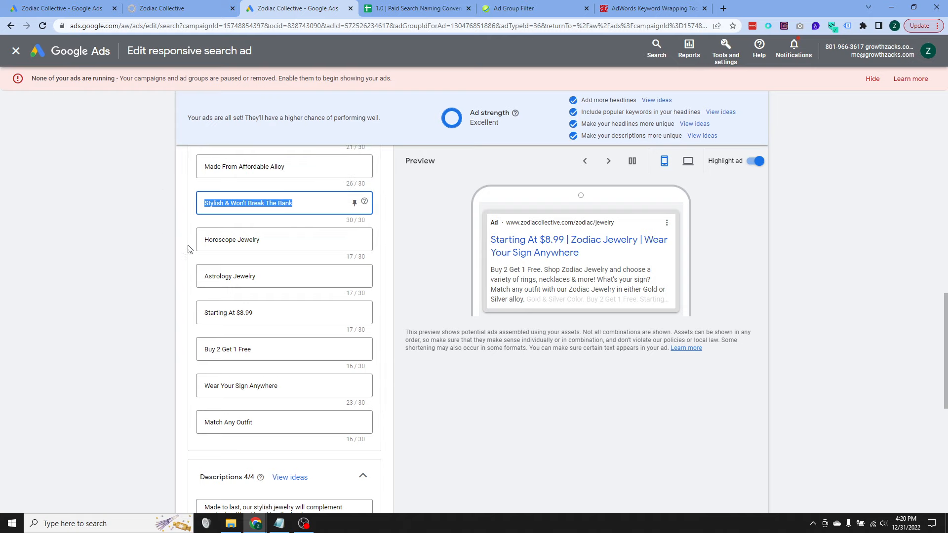
left_click(263, 239)
key("ctrl+a")
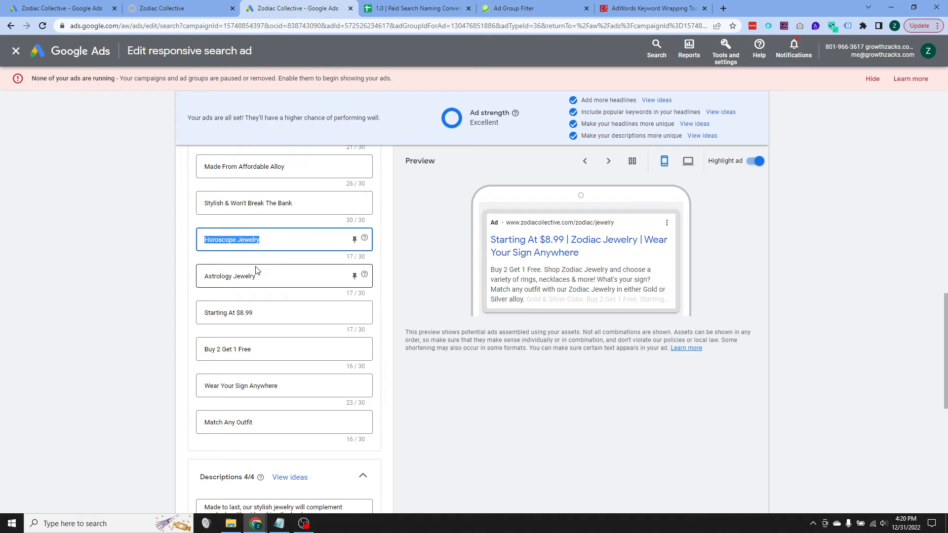
left_click(94, 8)
scroll(239, 340, "down", 3)
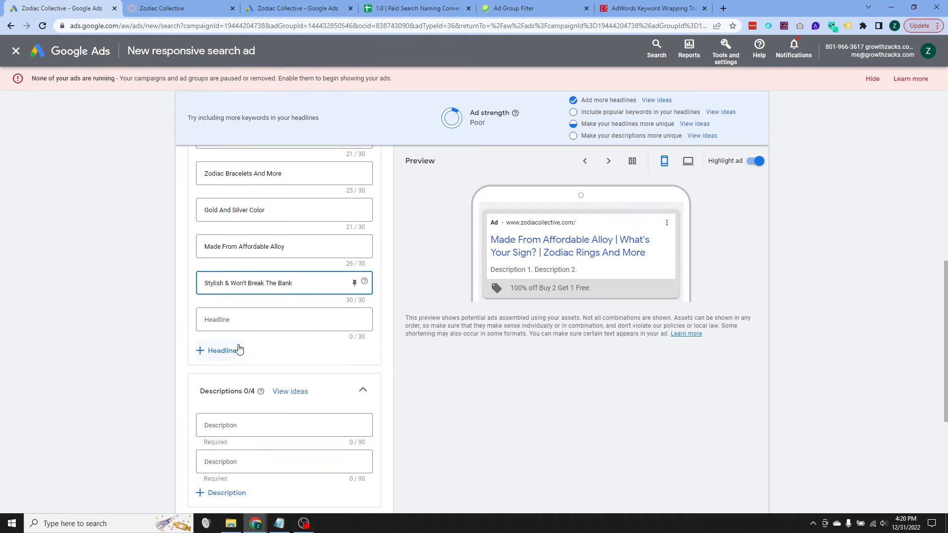
left_click(244, 319)
key("ctrl+v")
left_click(122, 316)
Review the four descriptions of the existing Nonbrand Keywords ad for reuse in the new ad
scroll(122, 316, "down", 2)
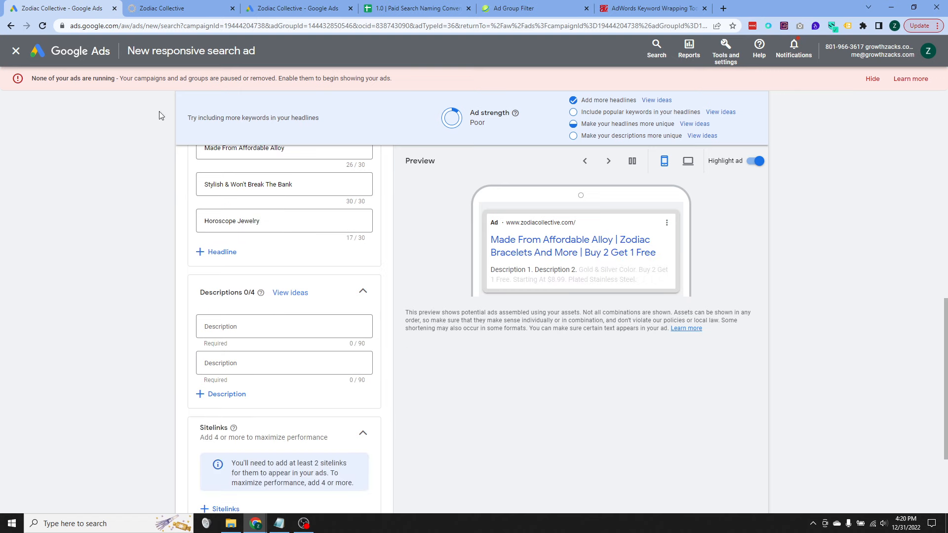
left_click(187, 14)
left_click(321, 10)
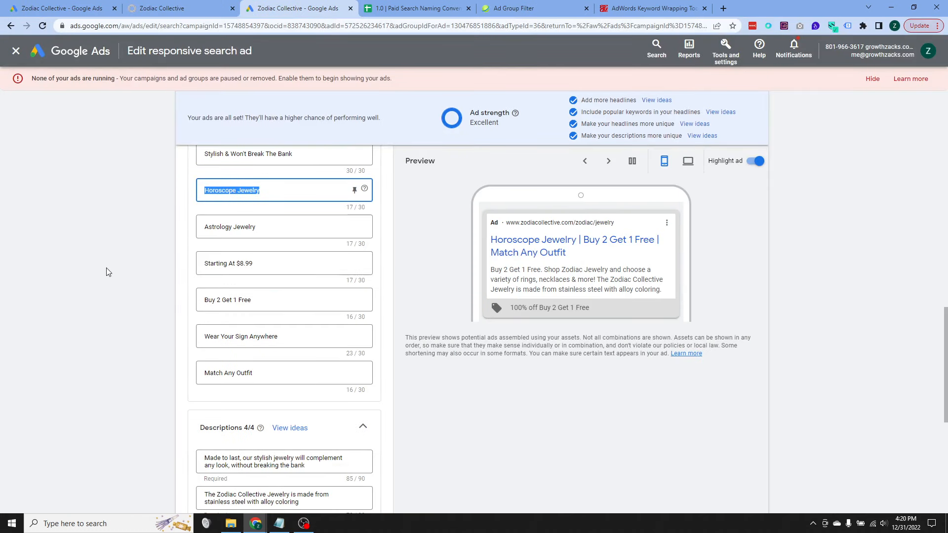
scroll(109, 273, "down", 2)
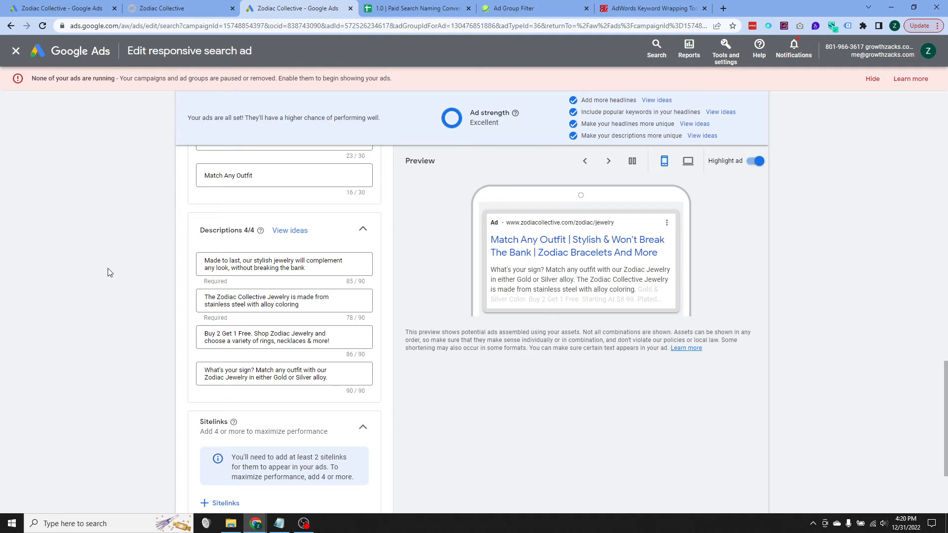
left_click(293, 299)
key("ctrl+a")
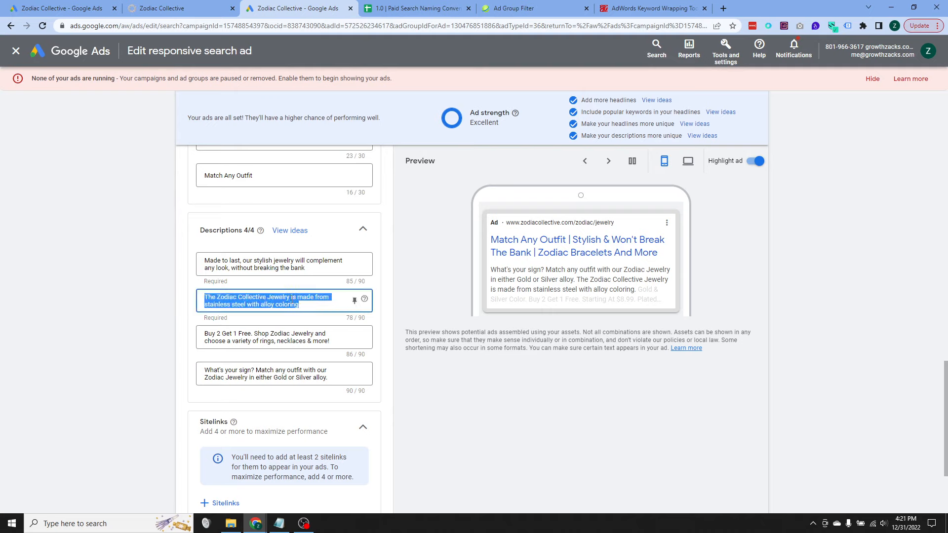
triple_click(265, 260)
left_click(265, 345)
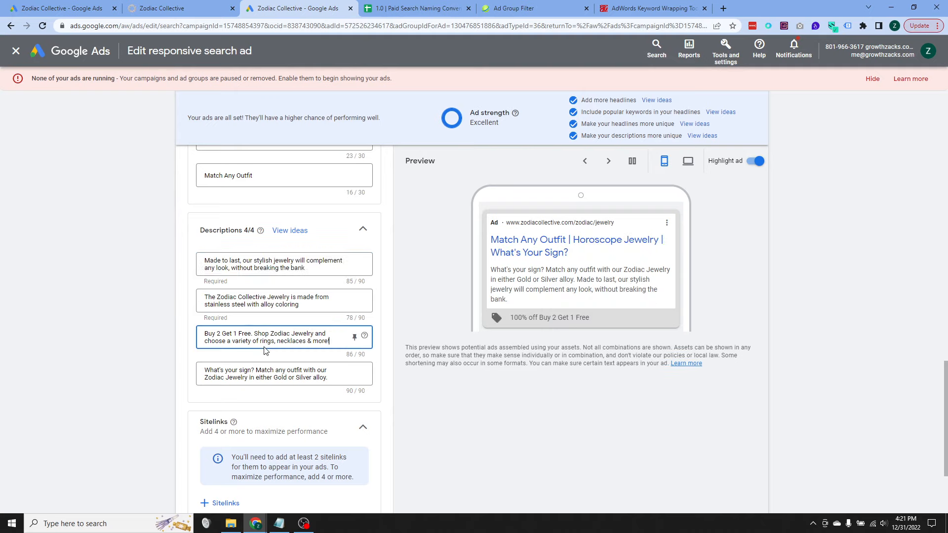
triple_click(267, 340)
triple_click(271, 379)
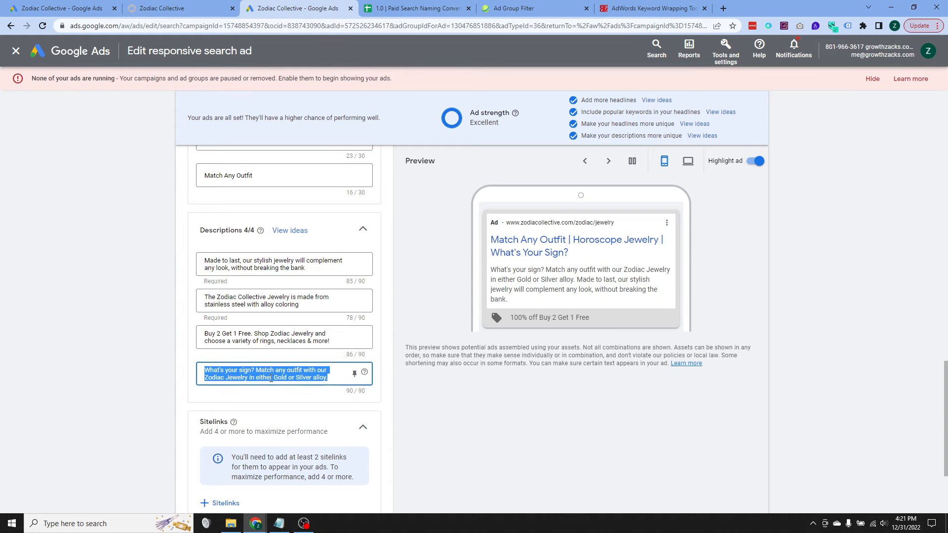
Copy "Made to last, our stylish jewelry will complement any look, without breaking the bank" from the existing ad into the new ad's first description
left_click(247, 261)
triple_click(246, 259)
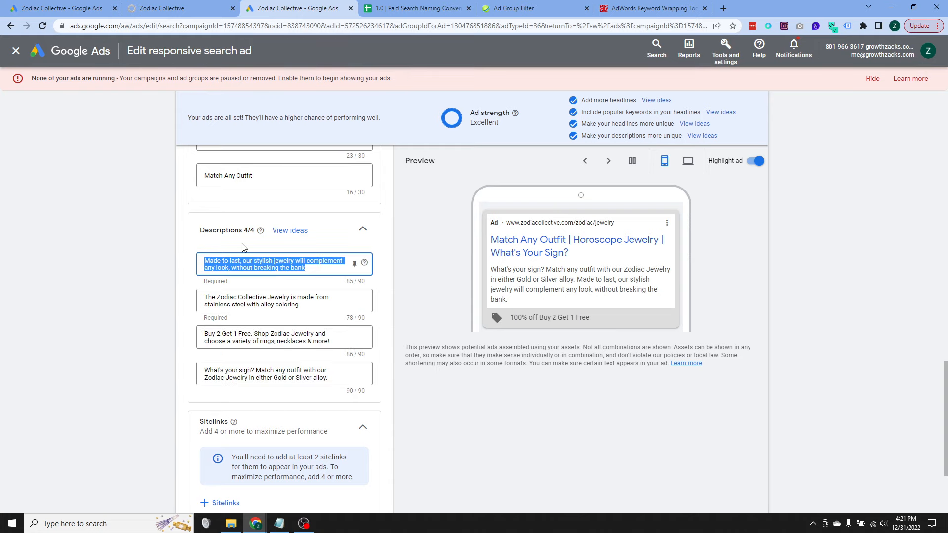
left_click(74, 7)
left_click(205, 339)
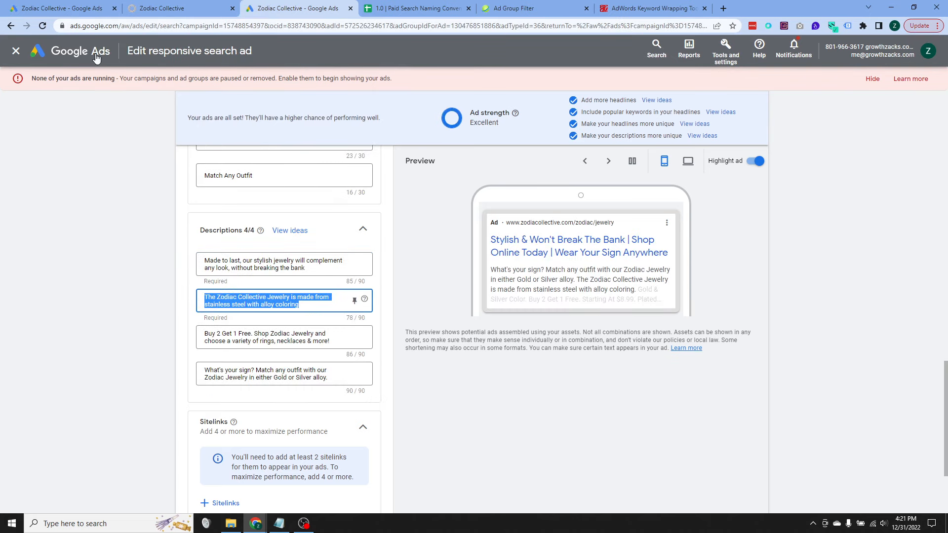
Enter the existing ad's "The Zodiac Collective Jewelry is made from stainless steel with alloy coloring" as the new ad's second description
left_click(92, 9)
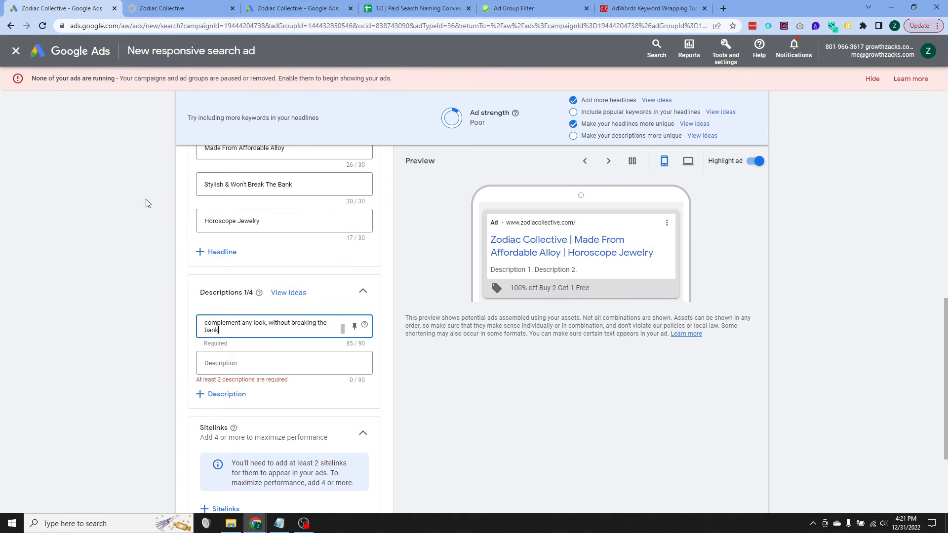
left_click(218, 369)
key("ctrl+v")
Add two description fields and copy "Buy 2 Get 1 Free. Shop Zodiac Jewelry and choose a variety of rings, necklaces & more!" into the third description
left_click(219, 395)
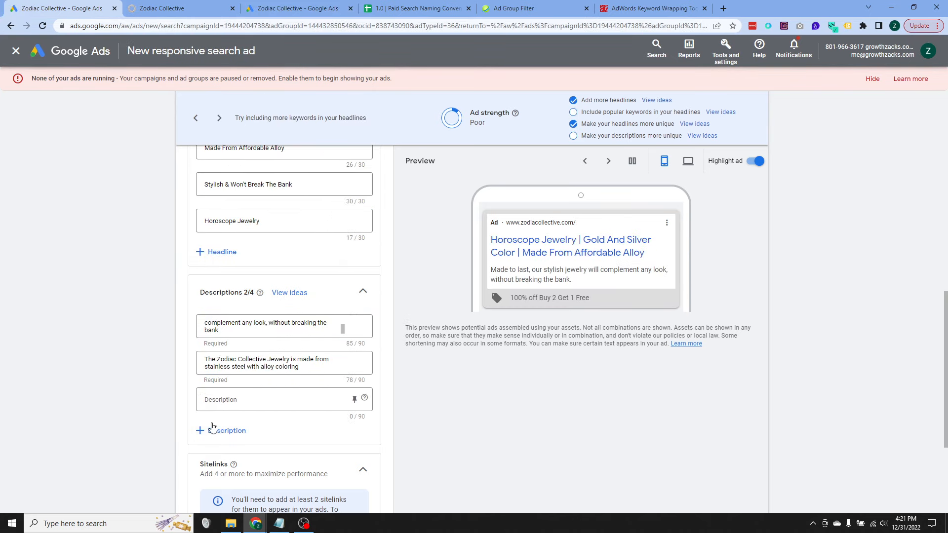
left_click(220, 428)
left_click(276, 9)
triple_click(261, 338)
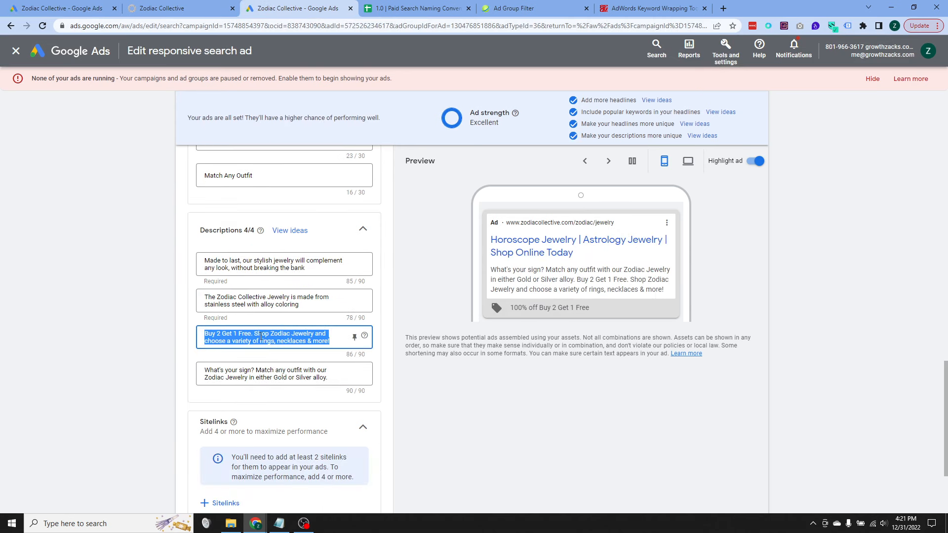
key("ctrl+c")
left_click(93, 9)
left_click(247, 399)
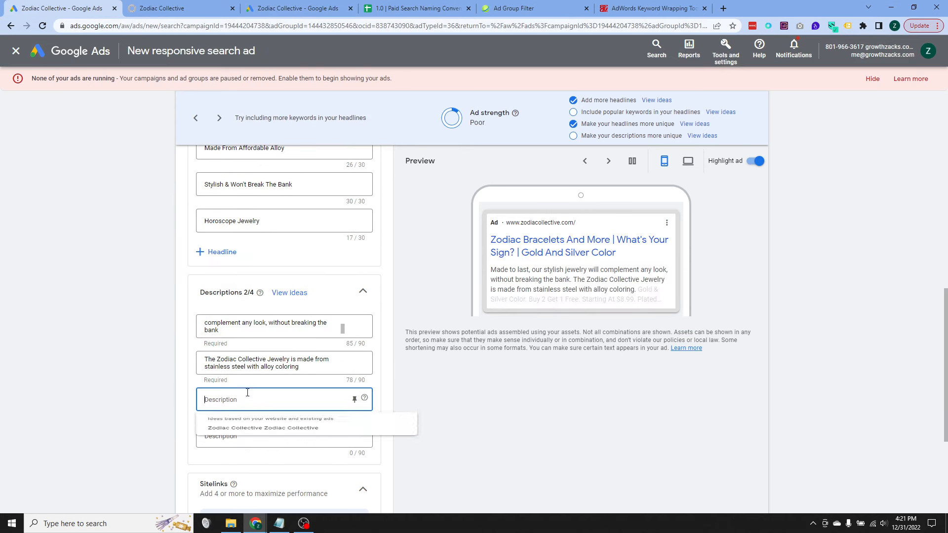
key("ctrl+v")
Copy "What's your sign? Match any outfit with our Zodiac Jewelry in either Gold or Silver alloy." from the existing ad into the new ad's fourth description
left_click(265, 9)
triple_click(266, 374)
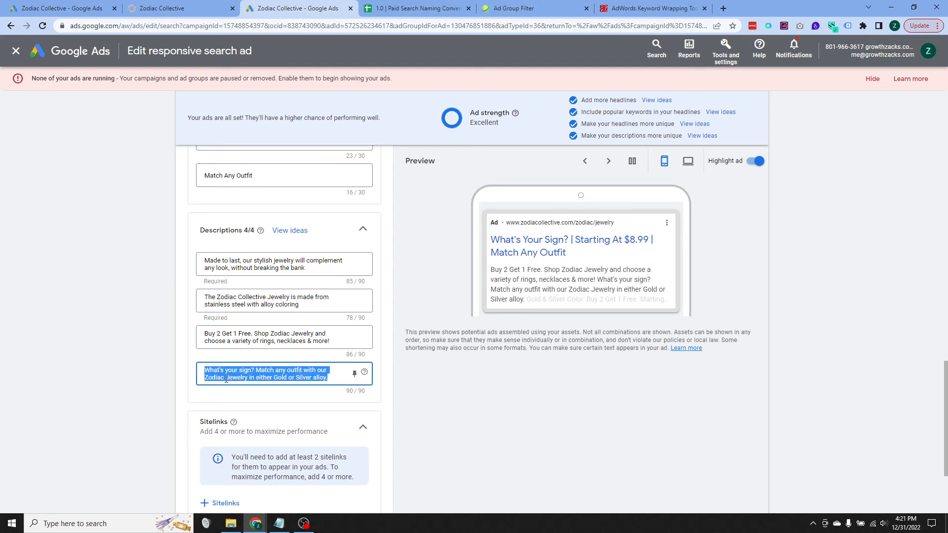
key("ctrl+c")
left_click(50, 5)
left_click(247, 436)
key("ctrl+v")
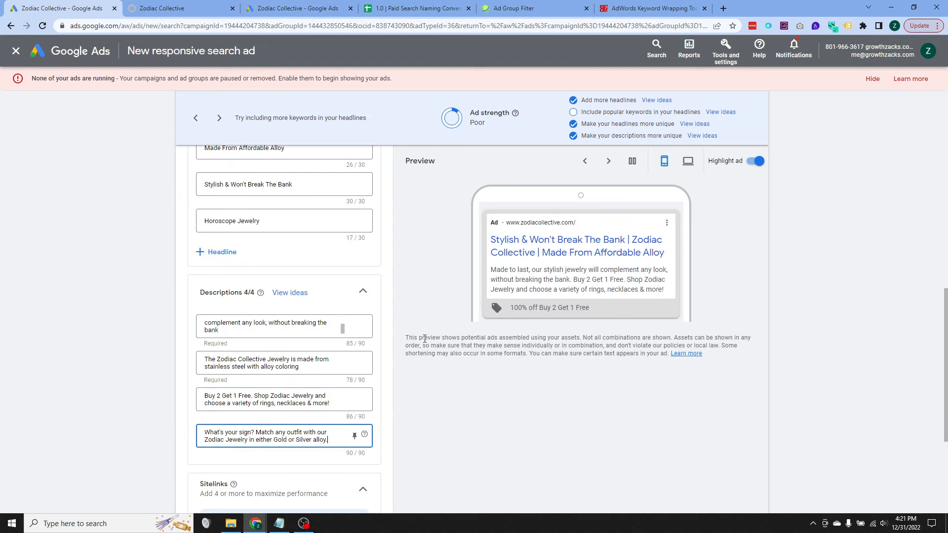
Step through the new ad's preview to examine how its headlines and descriptions combine
left_click(567, 315)
left_click(608, 161)
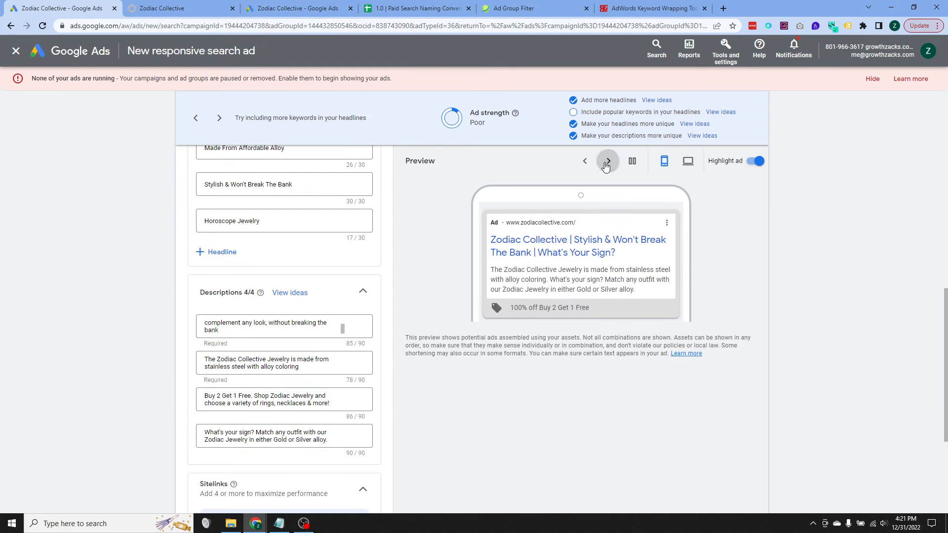
left_click(607, 163)
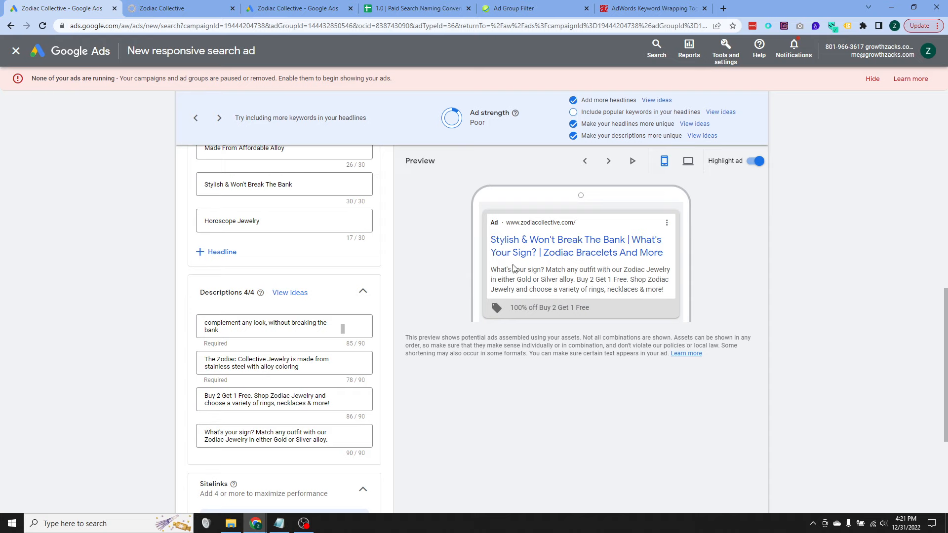
left_click(608, 161)
left_click(609, 161)
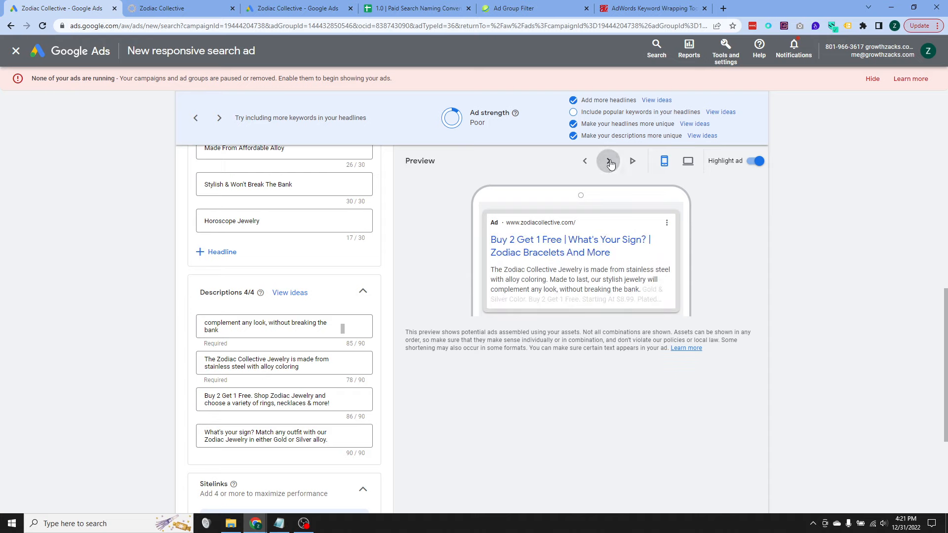
left_click(609, 162)
left_click(610, 161)
left_click(608, 161)
left_click(609, 161)
Pin the "Zodiac Collective" headline so it shows only in position 1
scroll(151, 307, "up", 8)
scroll(150, 308, "down", 2)
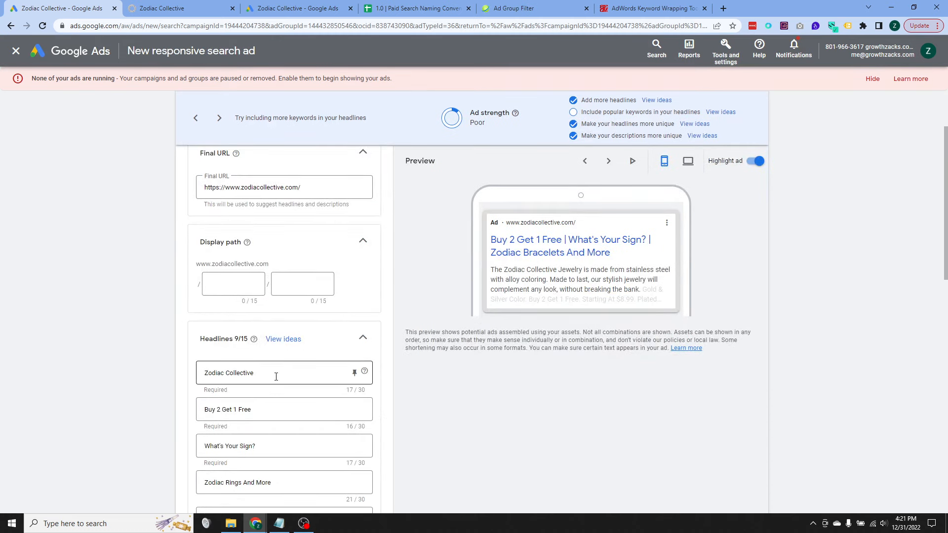
left_click(355, 373)
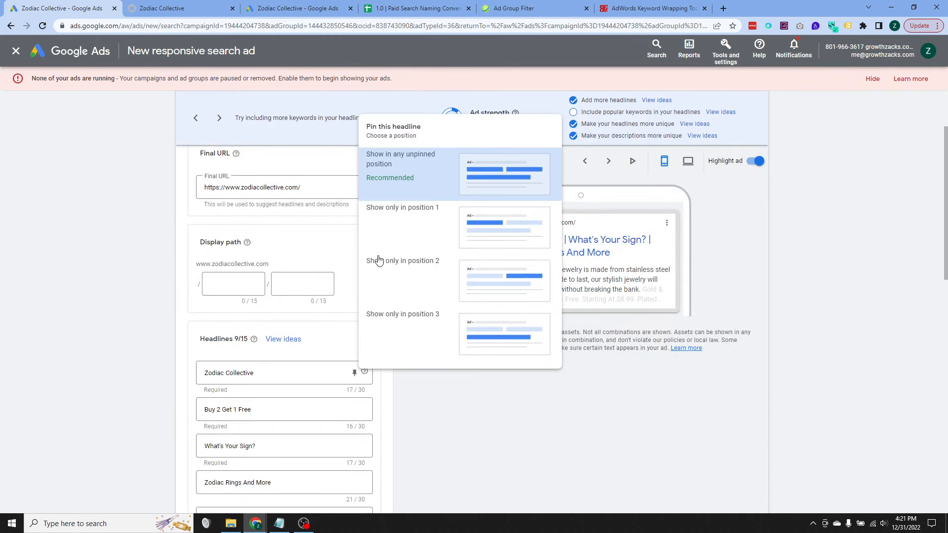
left_click(436, 216)
Cycle through the preview variations to check the placement of the pinned "Zodiac Collective" headline
scroll(473, 429, "up", 1)
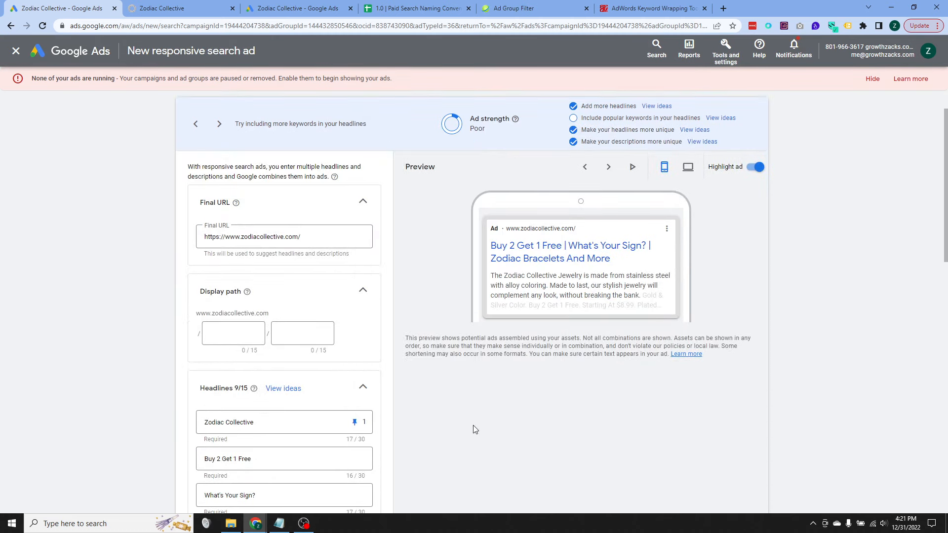
left_click(611, 166)
left_click(612, 166)
left_click(613, 166)
left_click(614, 166)
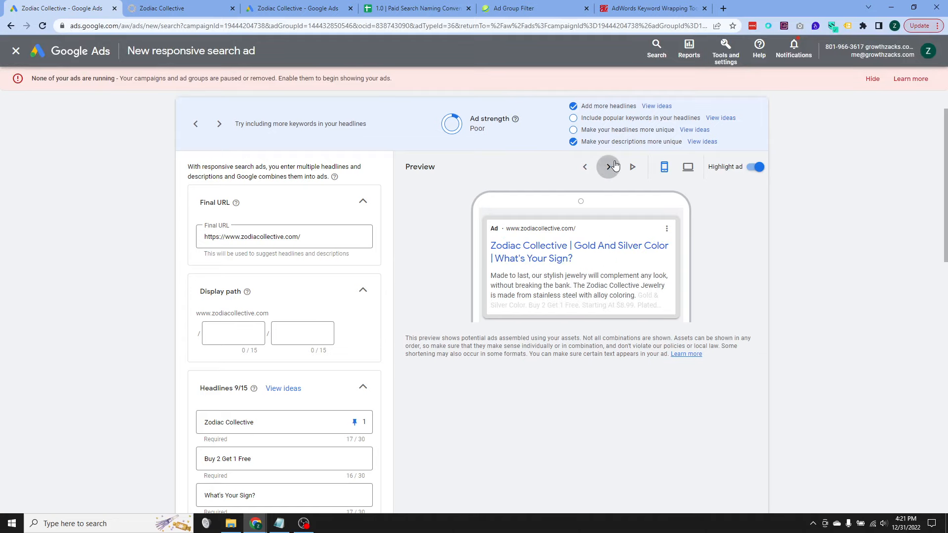
left_click(614, 166)
left_click(614, 166)
left_click(614, 166)
left_click(614, 166)
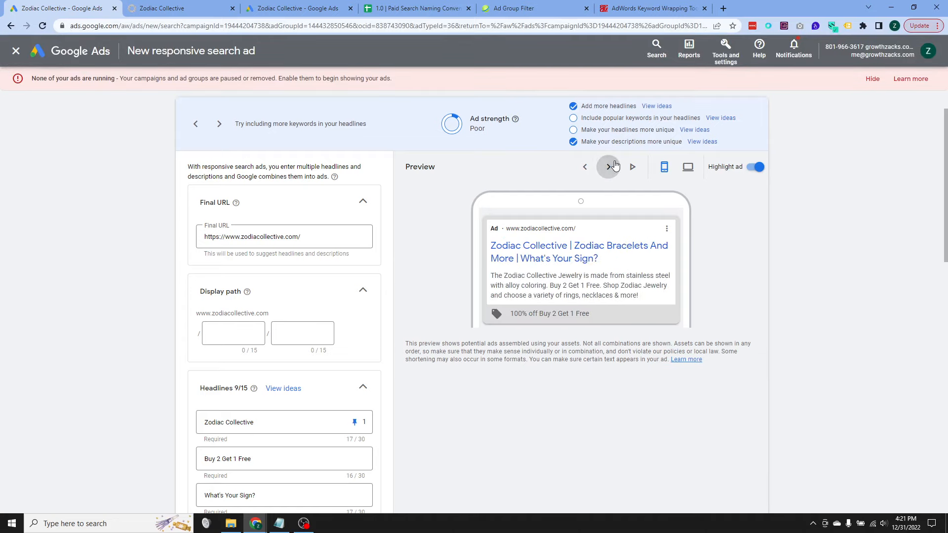
left_click(614, 166)
left_click(614, 166)
left_click(614, 166)
left_click(614, 166)
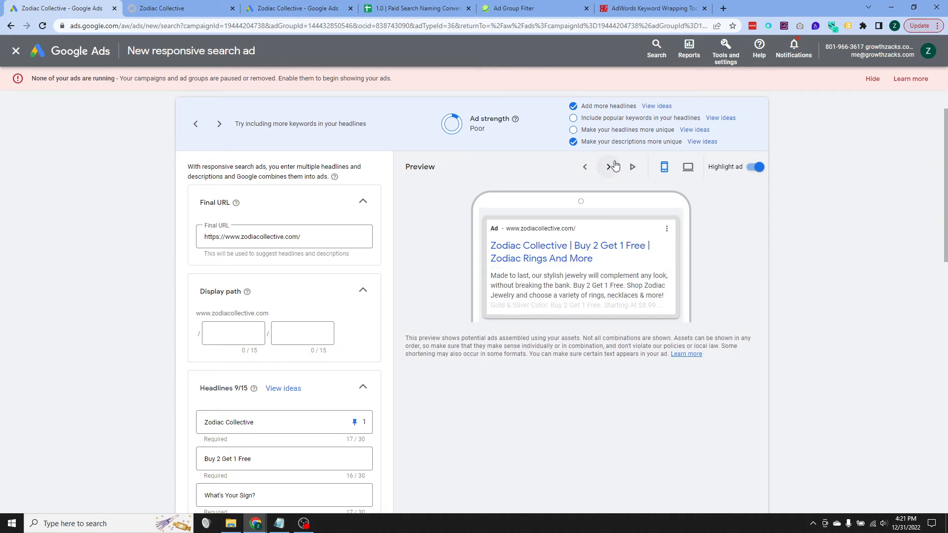
left_click(614, 166)
left_click(614, 165)
Review the new ad's headlines, descriptions, sitelinks section and final URL before saving
scroll(771, 279, "down", 3)
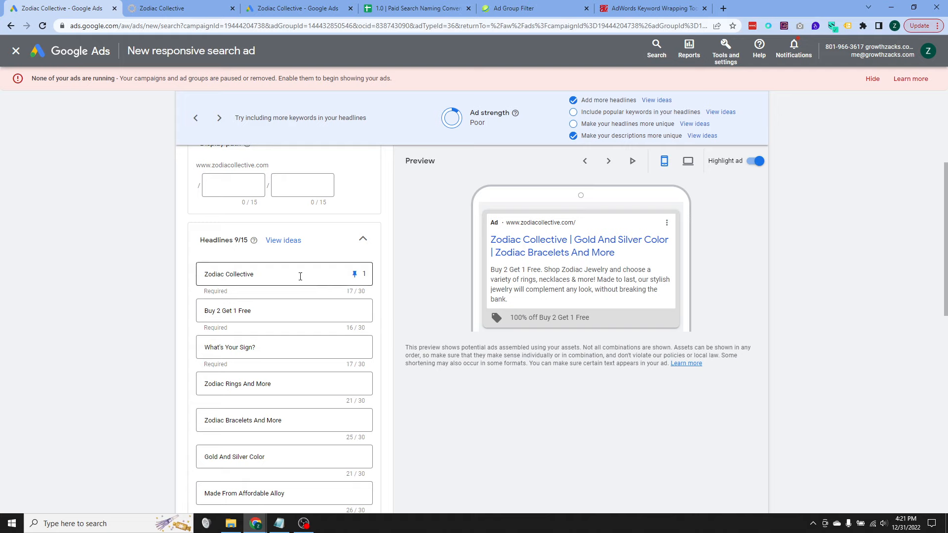
left_click(267, 276)
scroll(440, 275, "down", 10)
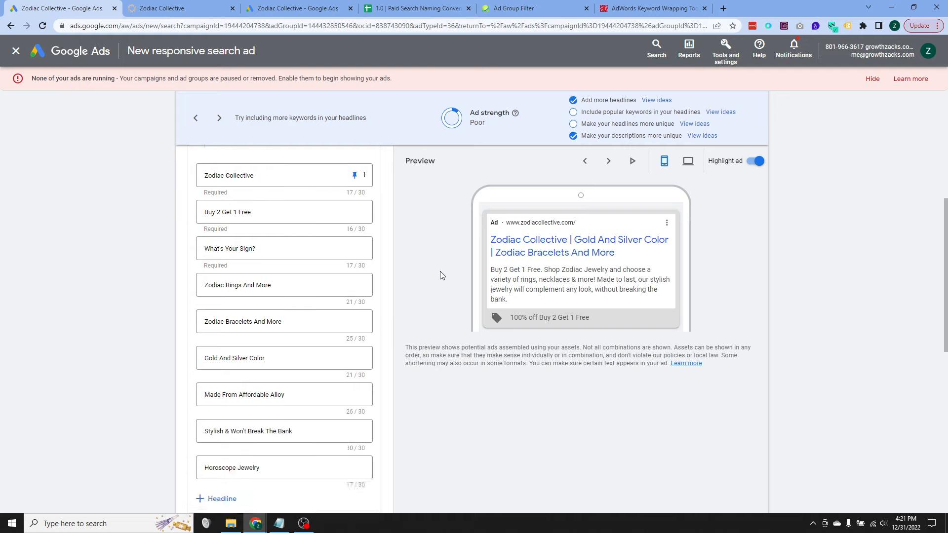
scroll(363, 316, "down", 1)
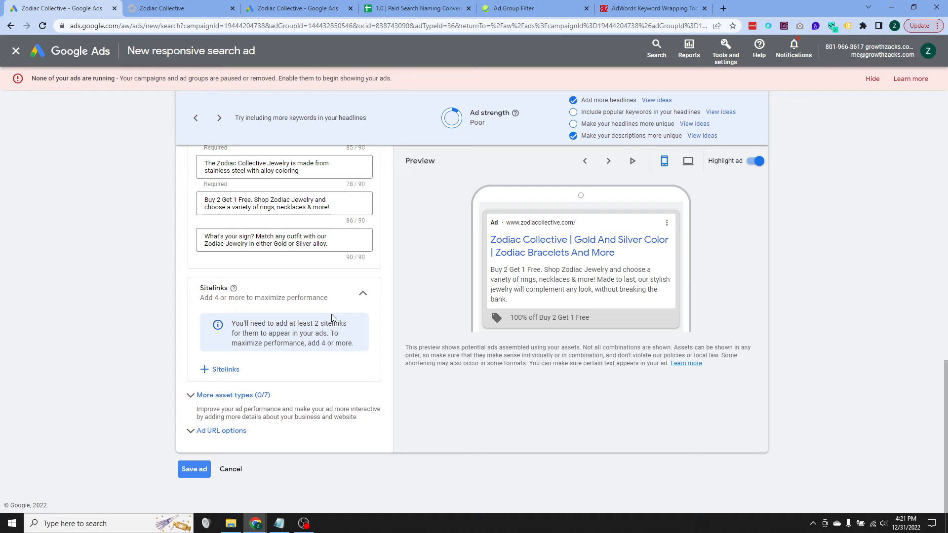
left_click_drag(562, 244, 491, 244)
left_click(498, 423)
scroll(495, 419, "up", 15)
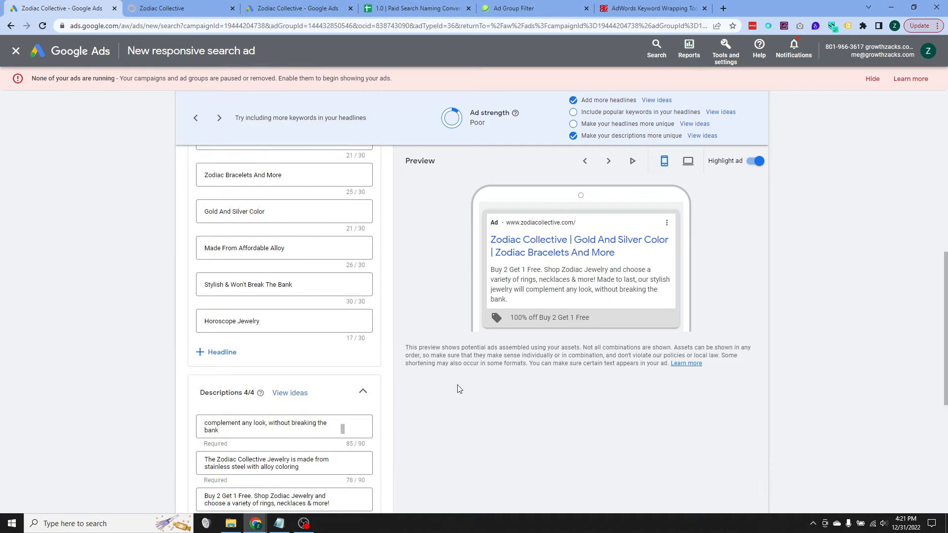
scroll(241, 348, "down", 1)
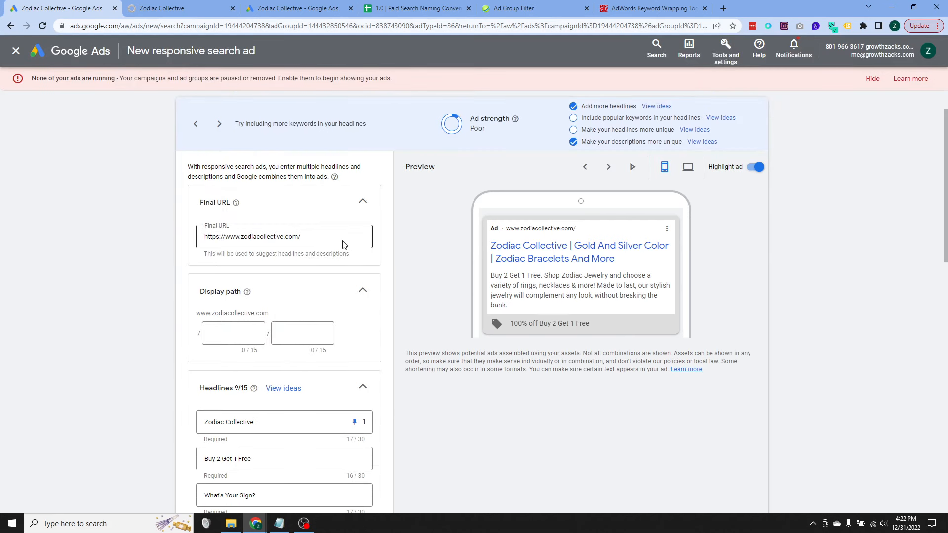
Try to save the ad, and open the expanded URL from the policy finding in a new tab to check its address
scroll(356, 252, "down", 13)
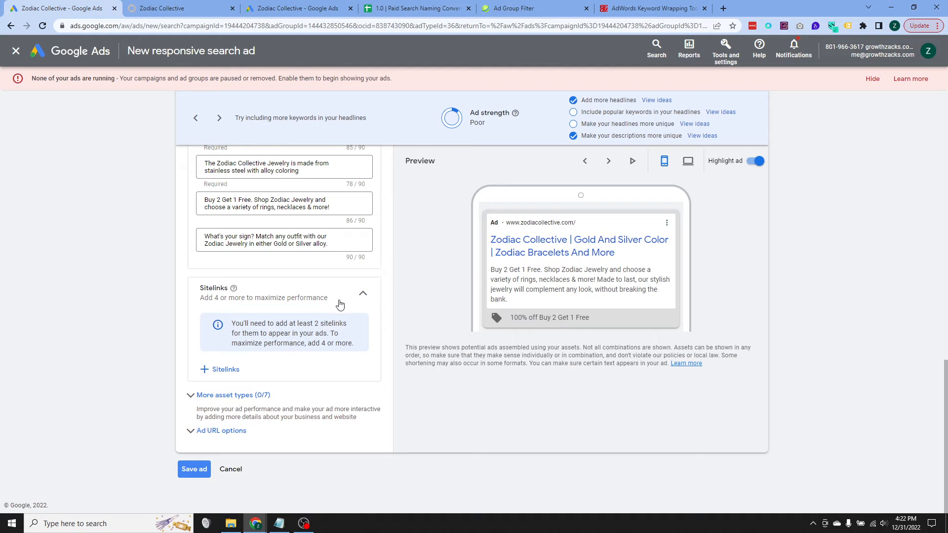
left_click(195, 470)
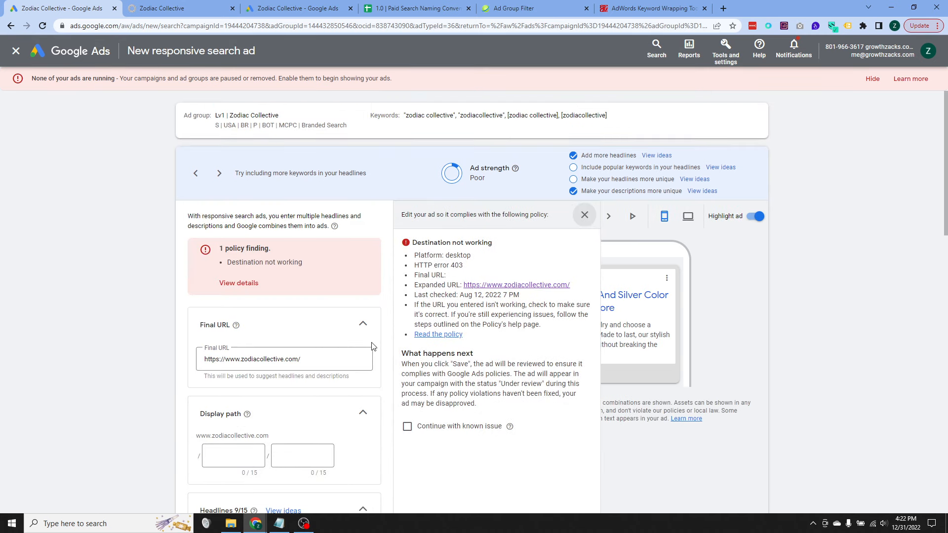
right_click(525, 292)
left_click(531, 297)
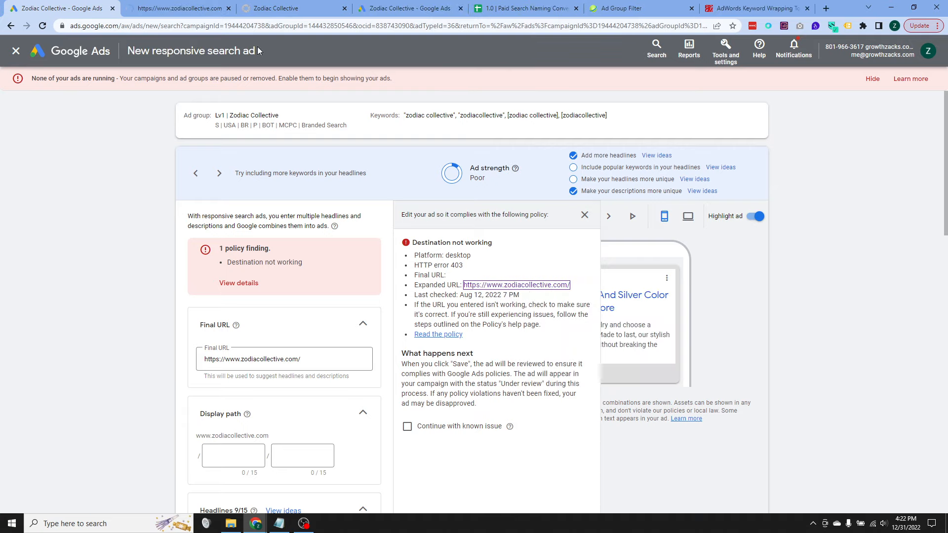
left_click(175, 6)
left_click(192, 28)
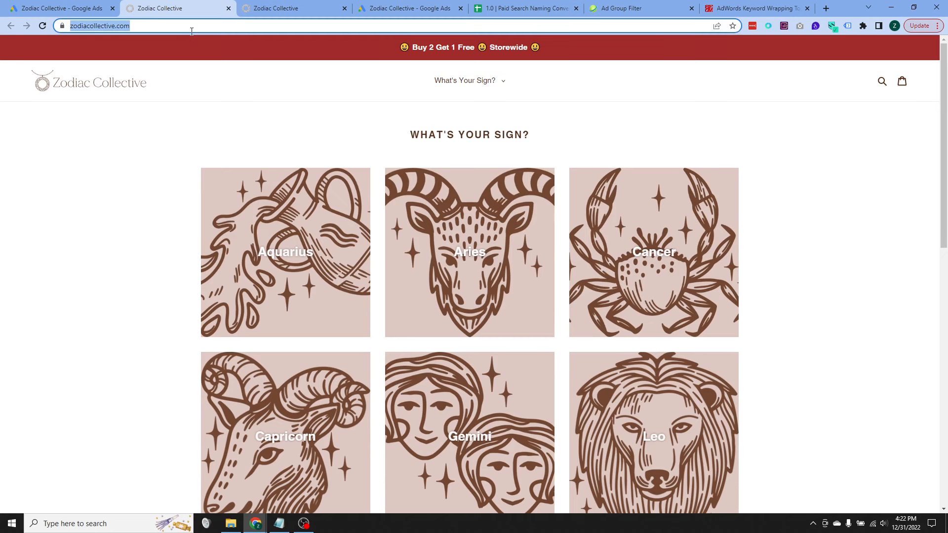
left_click(75, 5)
left_click(257, 361)
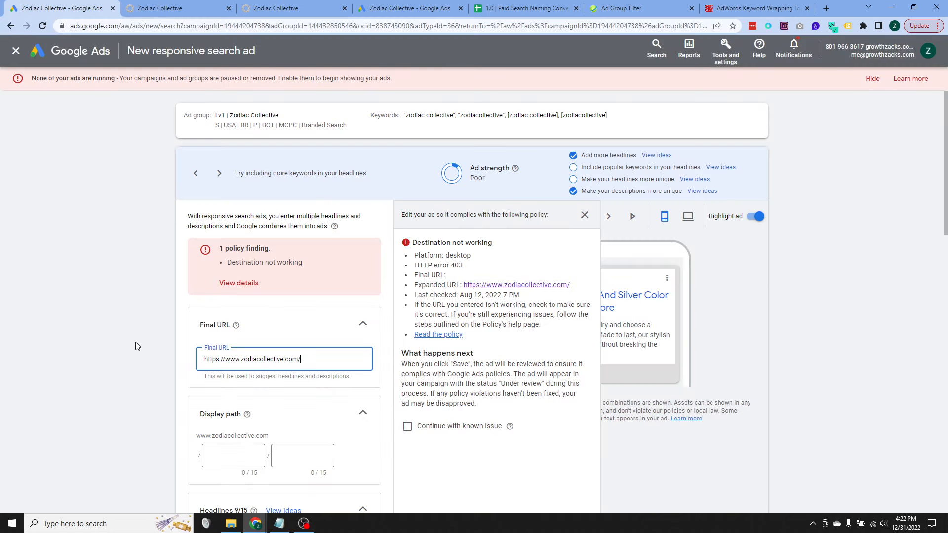
scroll(125, 342, "down", 10)
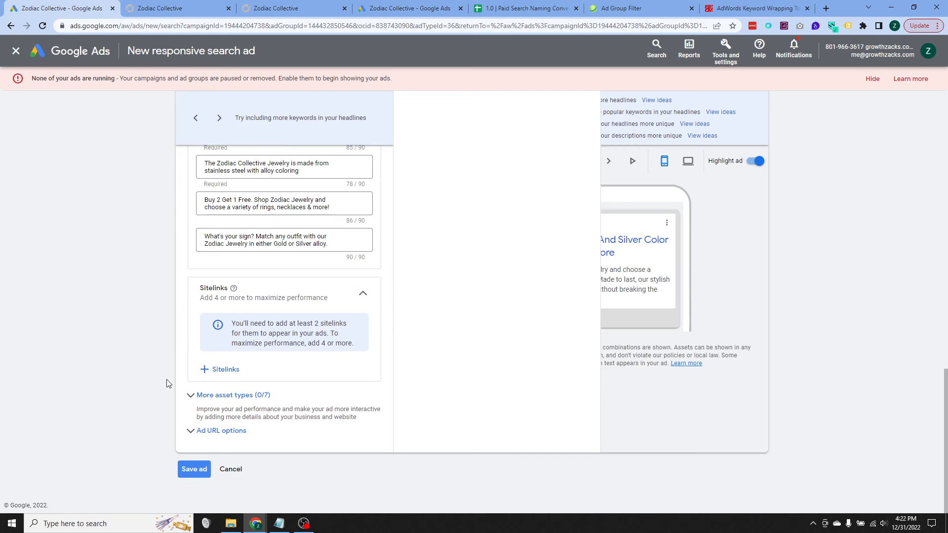
left_click(194, 472)
Check the live site's full address against the final URL, and reopen the details of the ad's policy finding
left_click(159, 8)
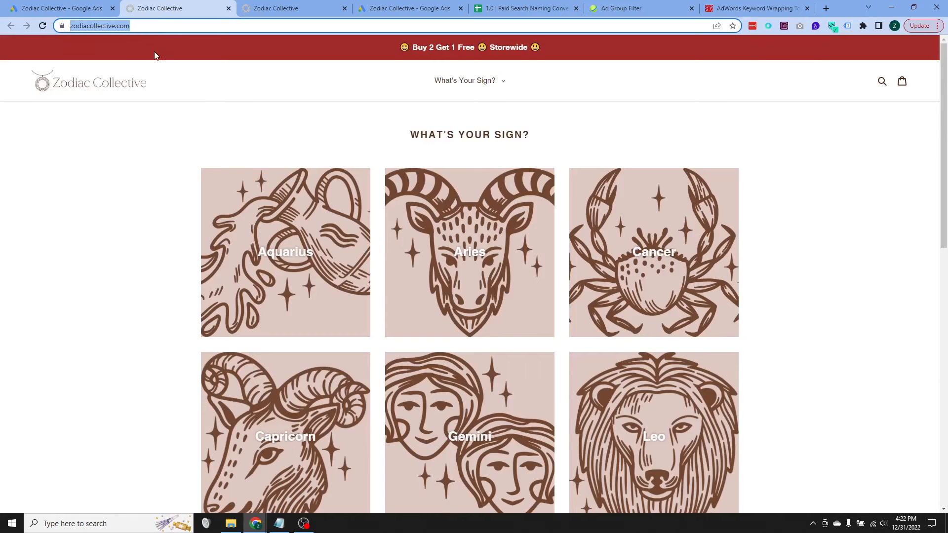
left_click(129, 26)
left_click(89, 6)
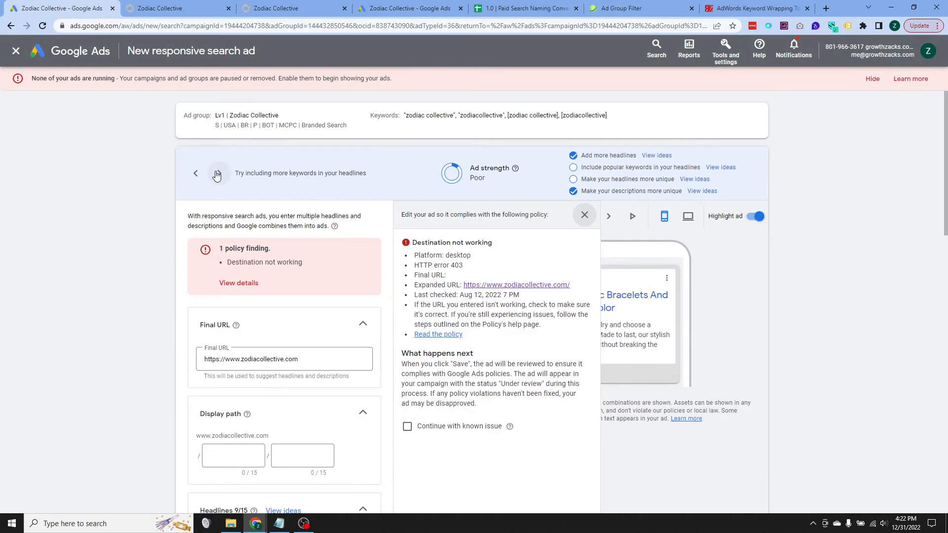
scroll(375, 254, "down", 5)
scroll(377, 259, "down", 11)
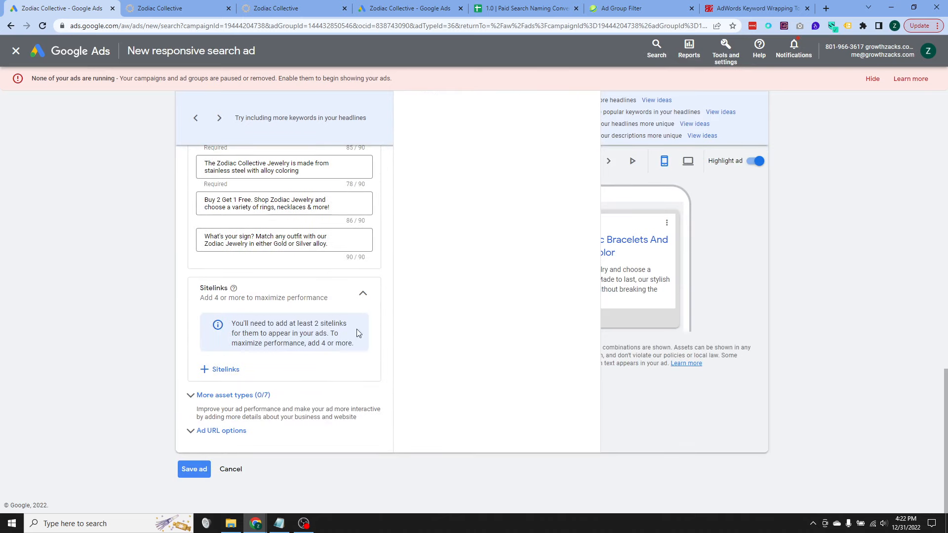
scroll(357, 329, "up", 16)
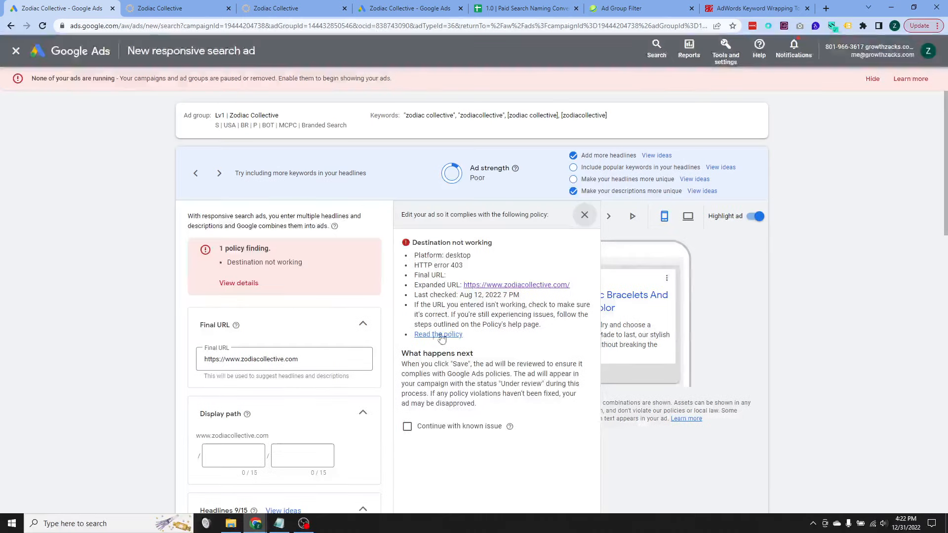
left_click(584, 215)
left_click(238, 285)
scroll(262, 324, "down", 1)
Replace the final URL with the site's Aquarius collection page address, /collections/aquarius-zodiac-jewelry, and try to save the ad
left_click(307, 310)
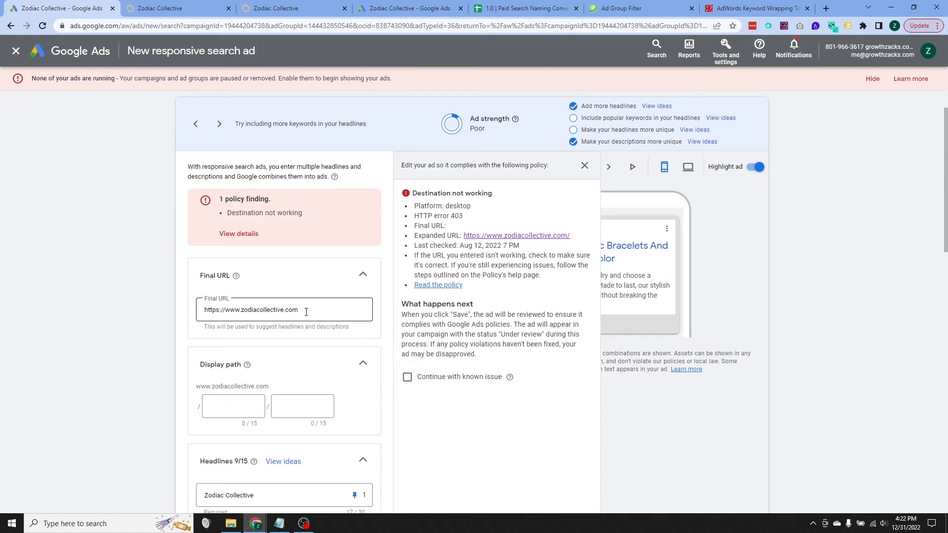
left_click(163, 8)
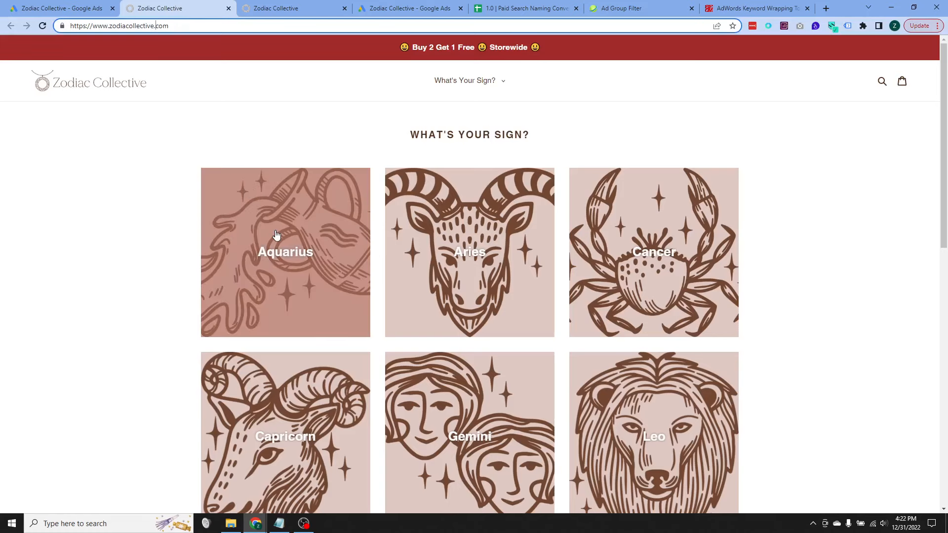
left_click(275, 238)
left_click(177, 26)
key("ctrl+c")
left_click(59, 8)
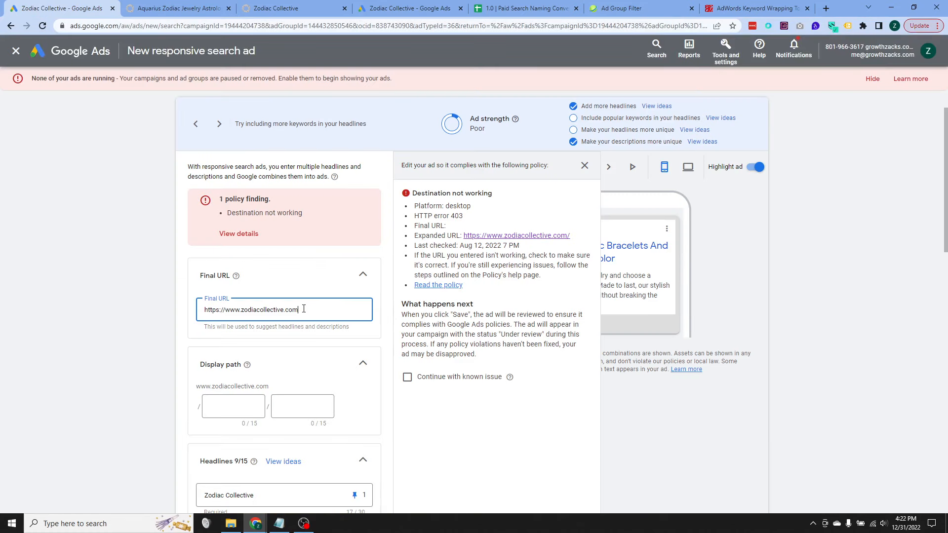
key("ctrl+v")
scroll(141, 293, "down", 8)
scroll(173, 336, "down", 8)
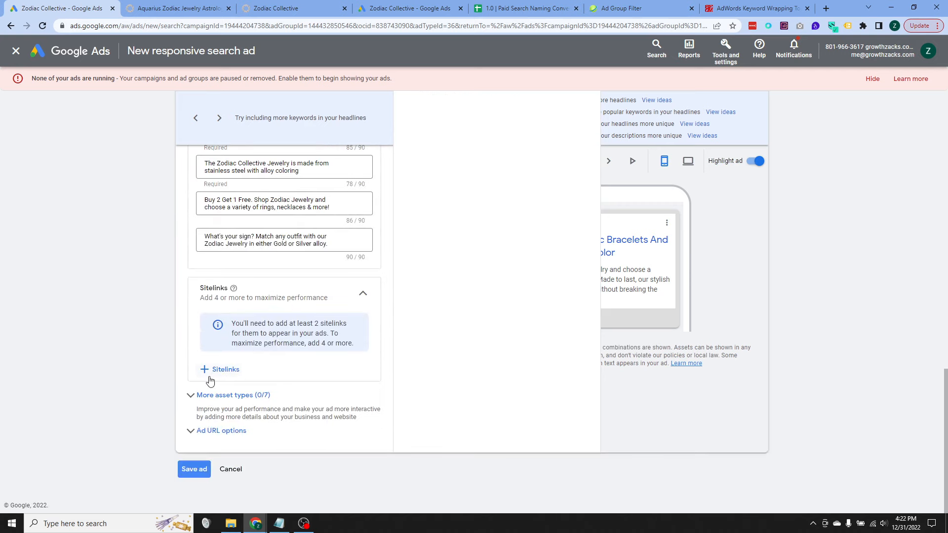
left_click(185, 476)
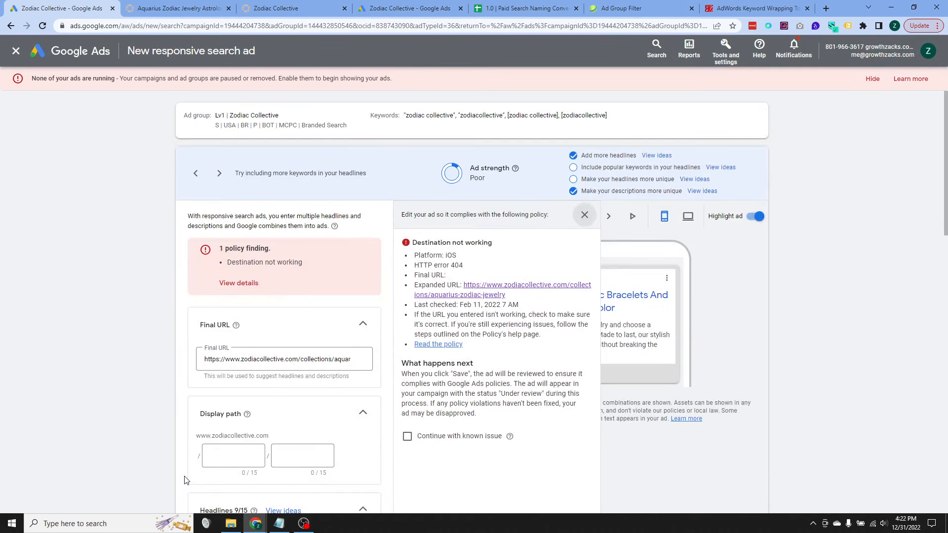
left_click(407, 437)
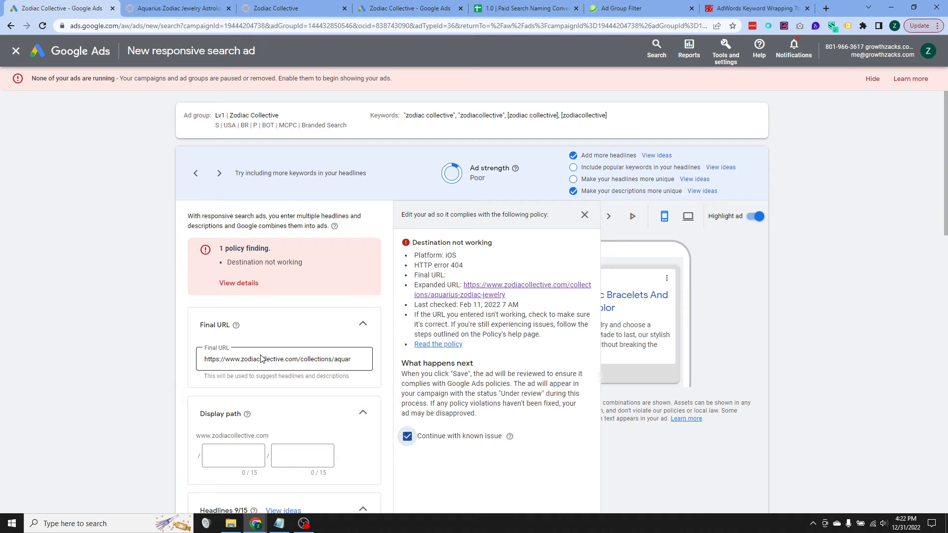
triple_click(300, 360)
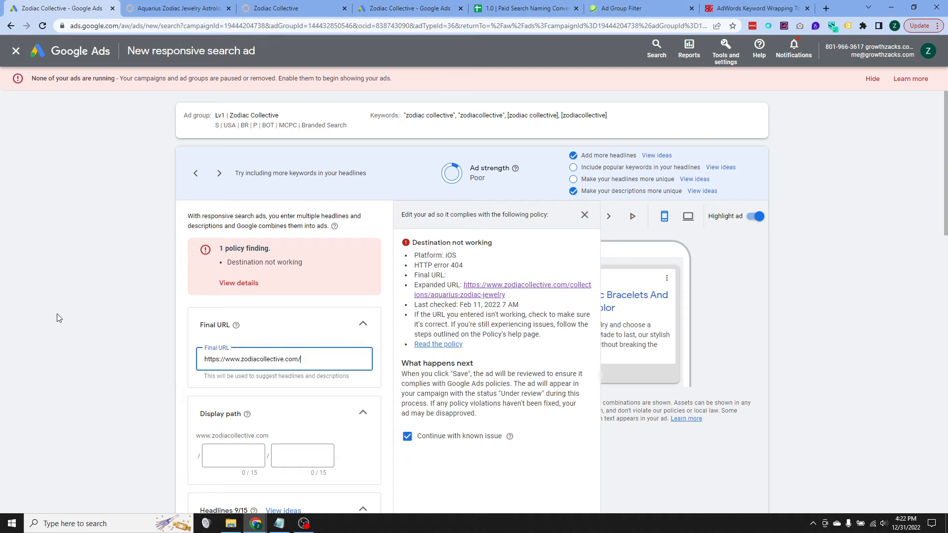
scroll(57, 314, "down", 10)
left_click(208, 475)
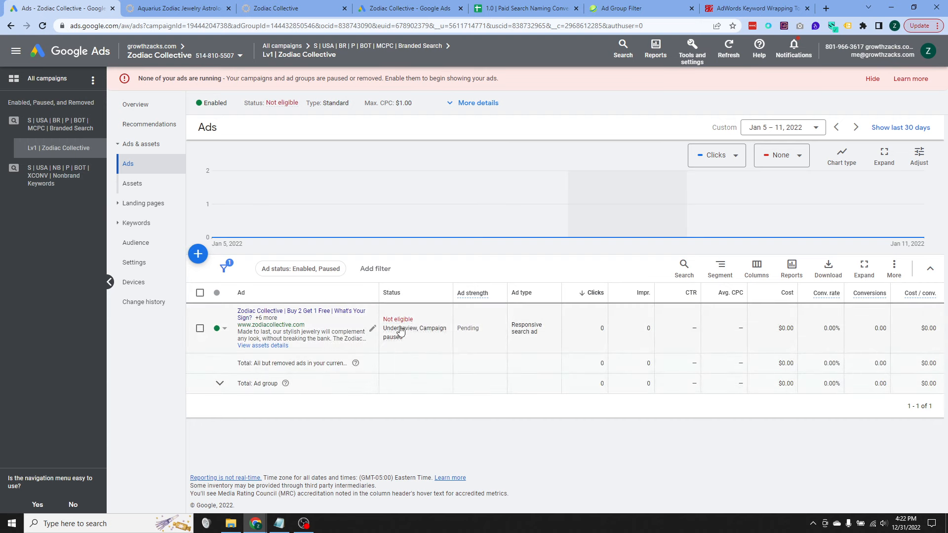
mouse_move(397, 332)
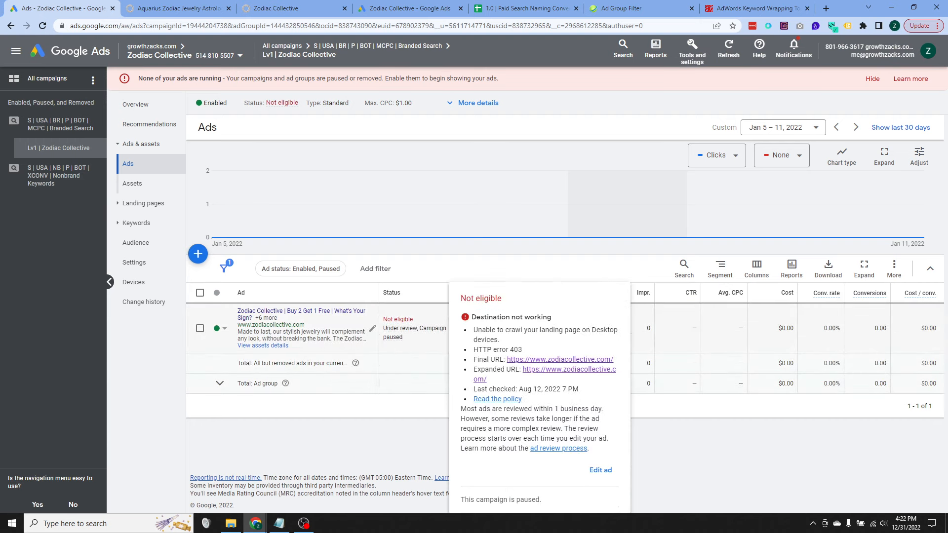